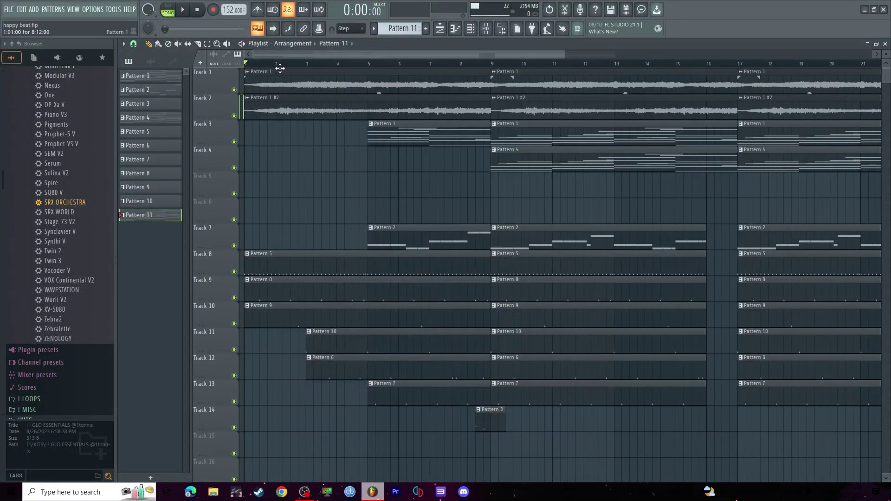
Open Pattern 11 in the piano roll and view the JV-1080 #3 instrument patch used for it
{"action": "scroll", "coordinate": [278, 65], "scroll_direction": "down", "scroll_amount": 3}
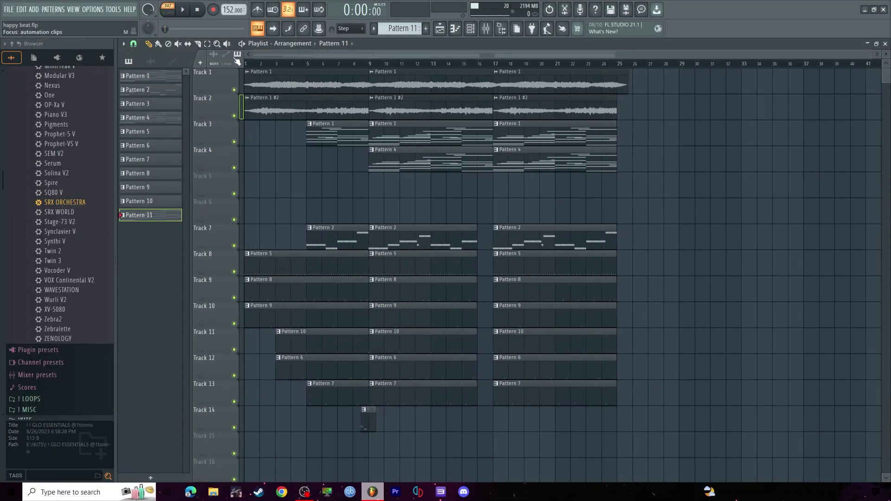
{"action": "scroll", "coordinate": [280, 54], "scroll_direction": "up", "scroll_amount": 3}
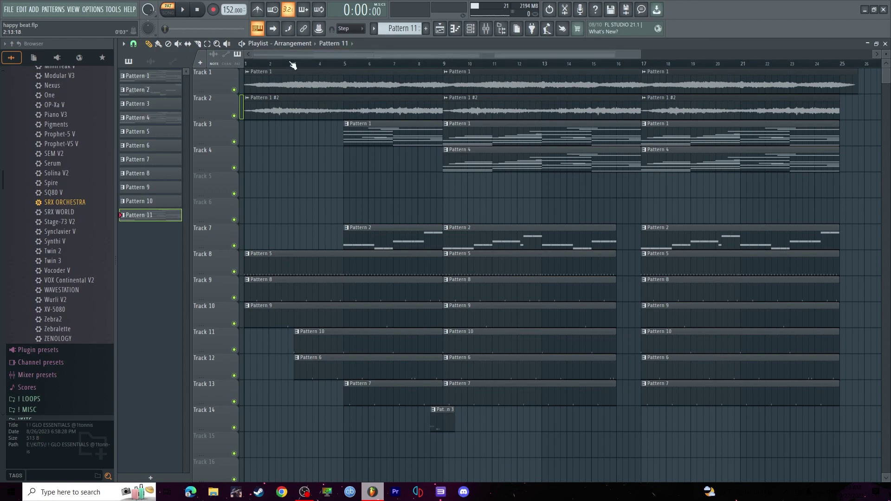
{"action": "double_click", "coordinate": [146, 212]}
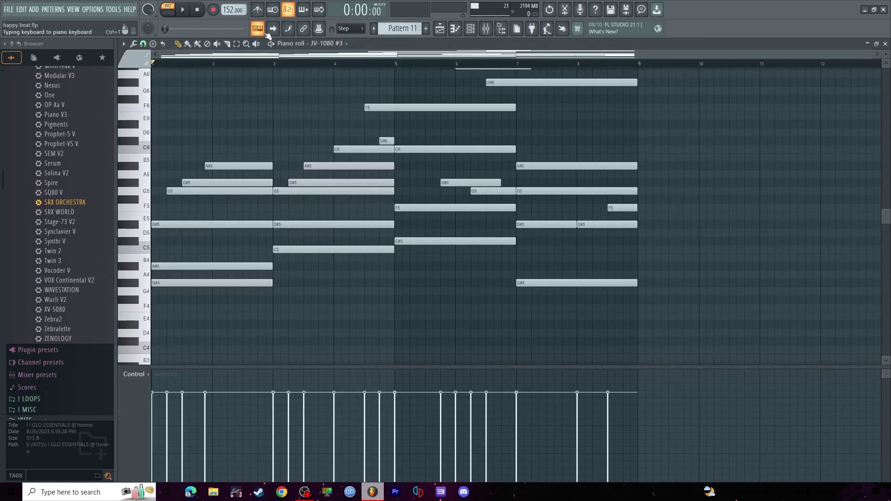
{"action": "right_click", "coordinate": [333, 37]}
{"action": "right_click", "coordinate": [317, 43]}
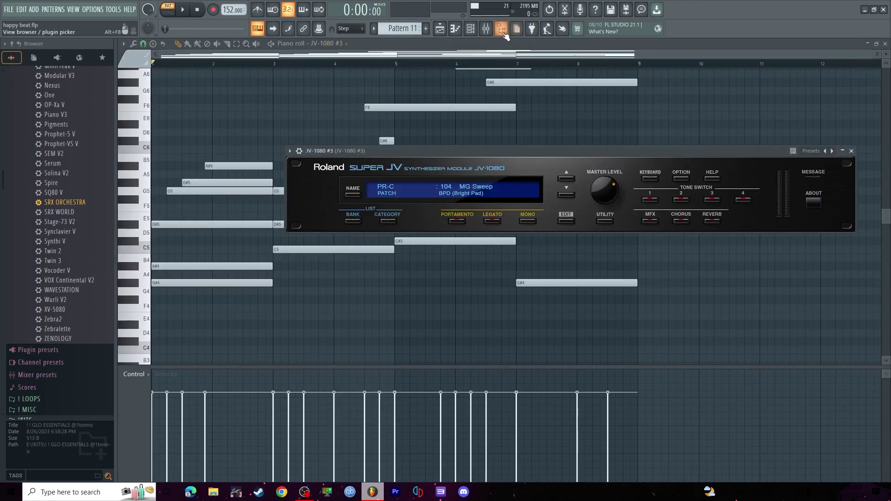
{"action": "left_click", "coordinate": [281, 57]}
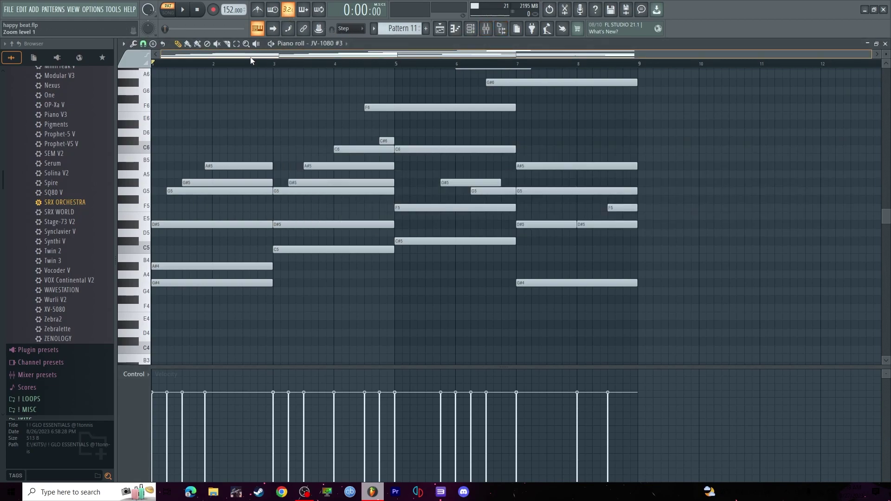
Play Pattern 11's chord melody in the piano roll through its last bars and stop playback
{"action": "key", "text": "space"}
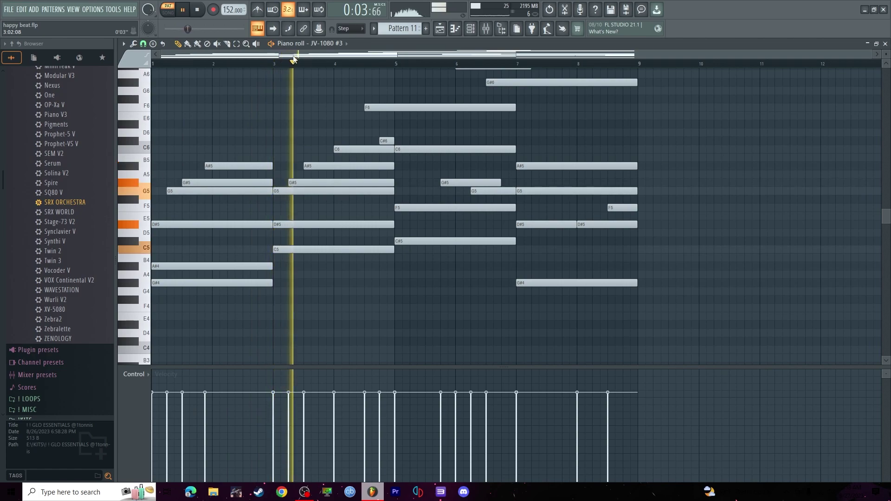
{"action": "scroll", "coordinate": [370, 143], "scroll_direction": "up", "scroll_amount": 3}
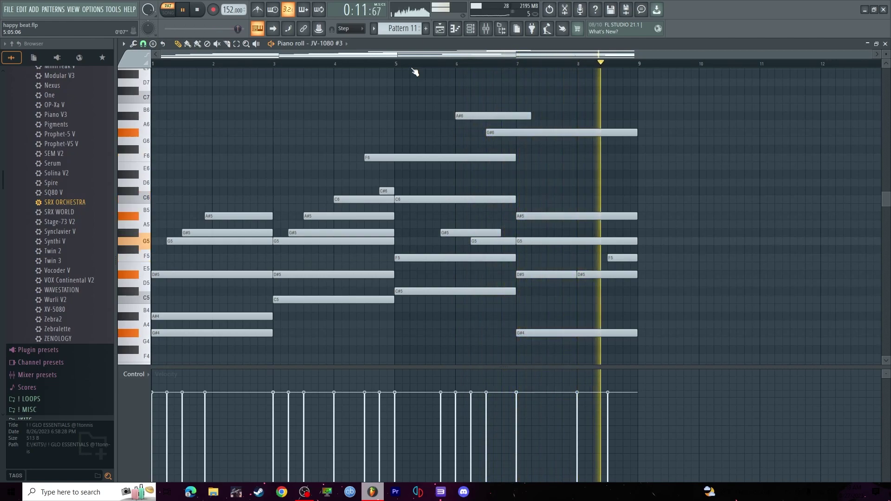
{"action": "key", "text": "space"}
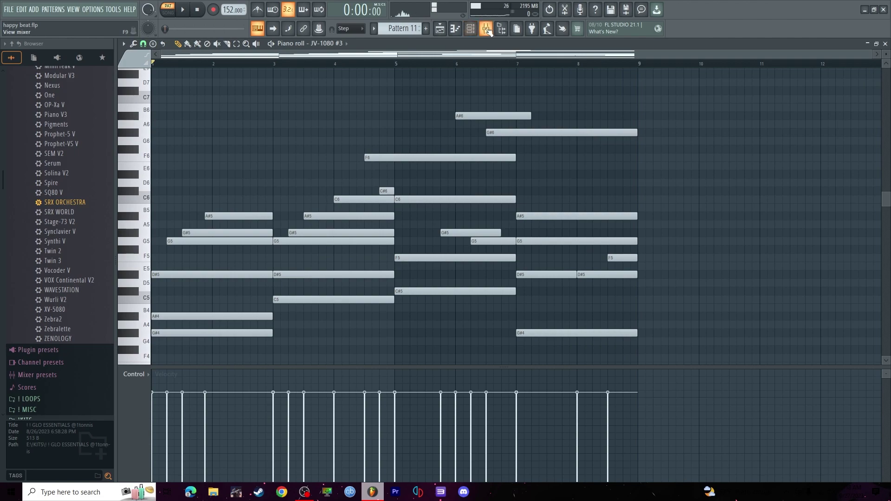
Audition the JV-1080 #3 track soloed in the mixer, check its effect slots, and turn the solo off
{"action": "left_click", "coordinate": [487, 29]}
{"action": "right_click", "coordinate": [542, 208]}
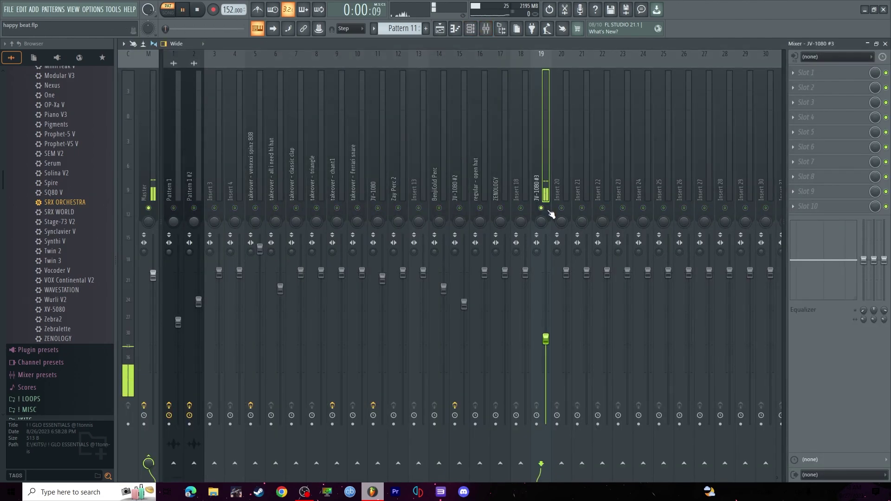
{"action": "right_click", "coordinate": [542, 208]}
{"action": "key", "text": "space"}
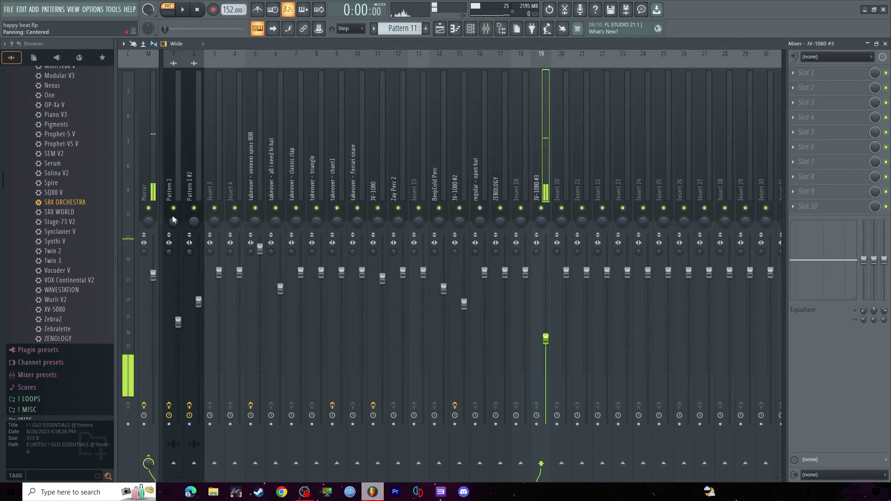
Examine the Pattern 1 mixer track's effects, including Portal, Fruity Reeverb 2 and the parametric EQs
{"action": "left_click", "coordinate": [181, 179]}
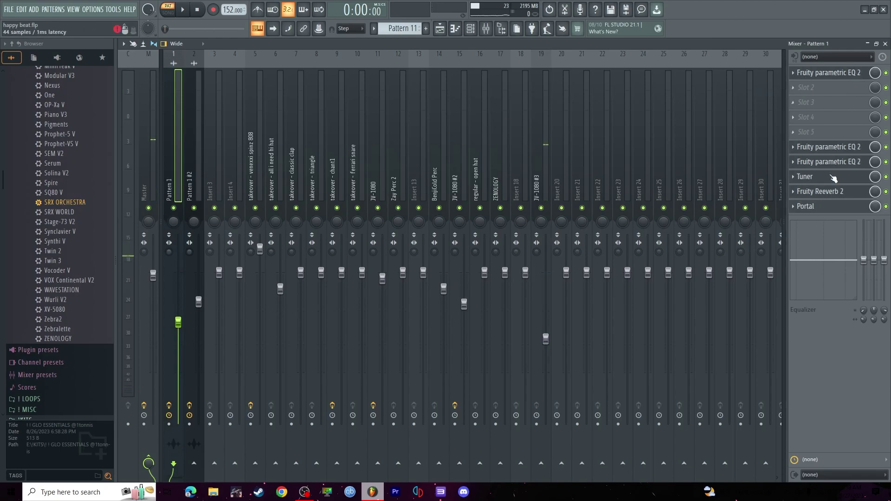
{"action": "left_click", "coordinate": [825, 212]}
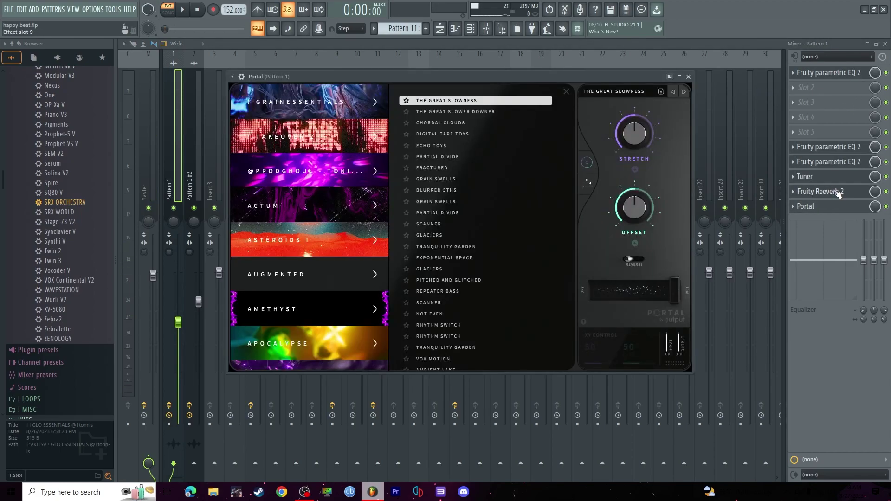
{"action": "left_click", "coordinate": [838, 194]}
{"action": "left_click", "coordinate": [832, 191]}
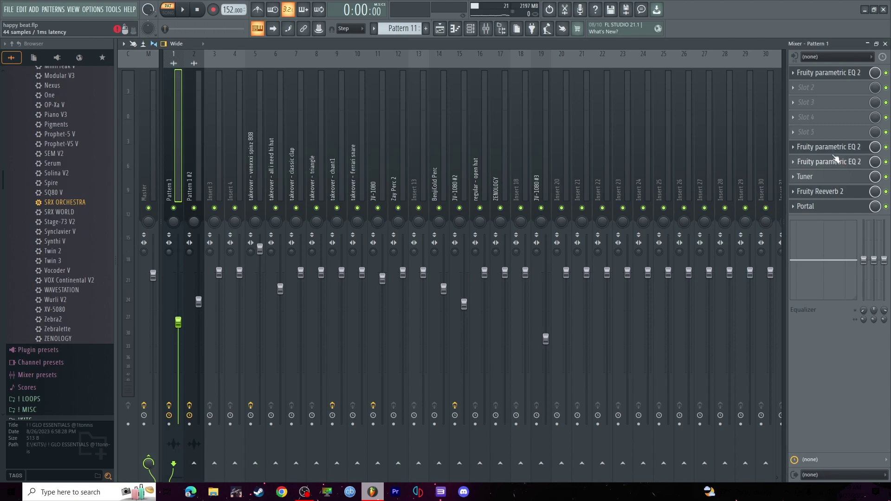
{"action": "left_click", "coordinate": [835, 160]}
{"action": "left_click", "coordinate": [829, 148]}
{"action": "left_click", "coordinate": [818, 77]}
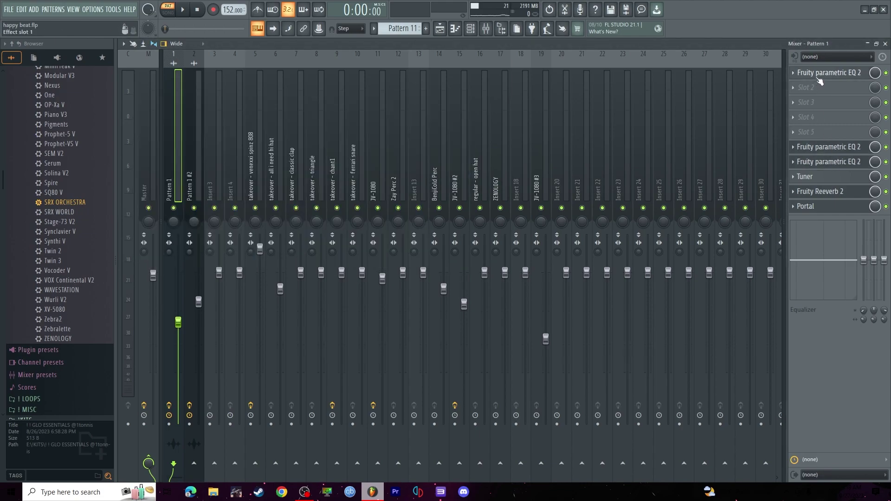
{"action": "key", "text": "Escape"}
{"action": "key", "text": "Escape"}
{"action": "key", "text": "Escape"}
{"action": "key", "text": "Escape"}
{"action": "key", "text": "Escape"}
{"action": "key", "text": "Escape"}
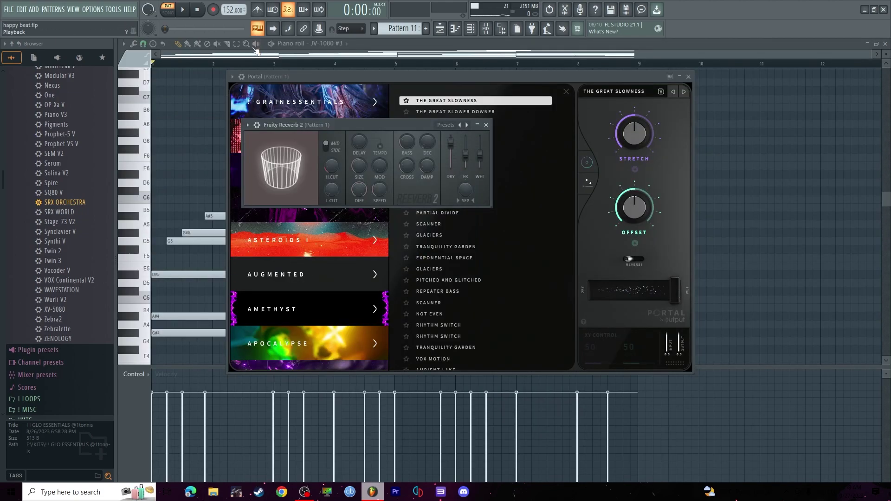
View the sample settings of the Pattern 1 audio clip in the playlist
{"action": "key", "text": "F5"}
{"action": "left_click", "coordinate": [275, 74]}
{"action": "double_click", "coordinate": [274, 73]}
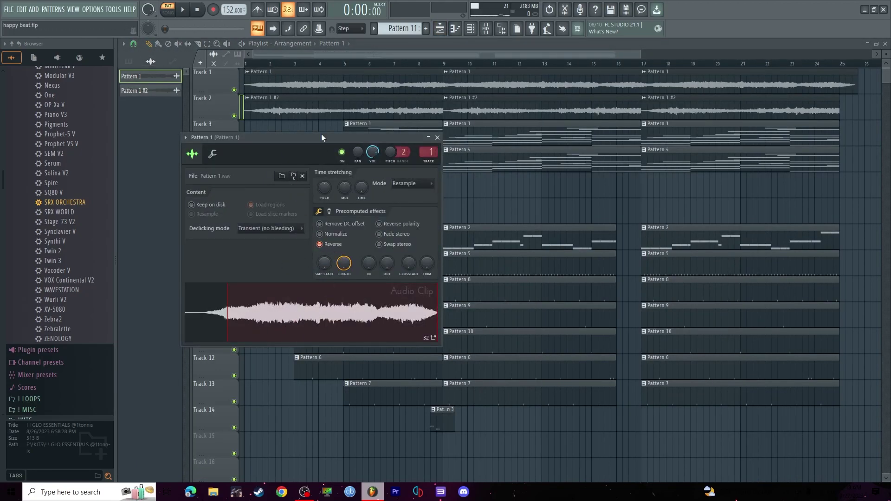
{"action": "key", "text": "Escape"}
Solo Track 1 in the playlist, switch to song mode and listen to the reversed Pattern 1 audio
{"action": "right_click", "coordinate": [239, 94]}
{"action": "right_click", "coordinate": [235, 91]}
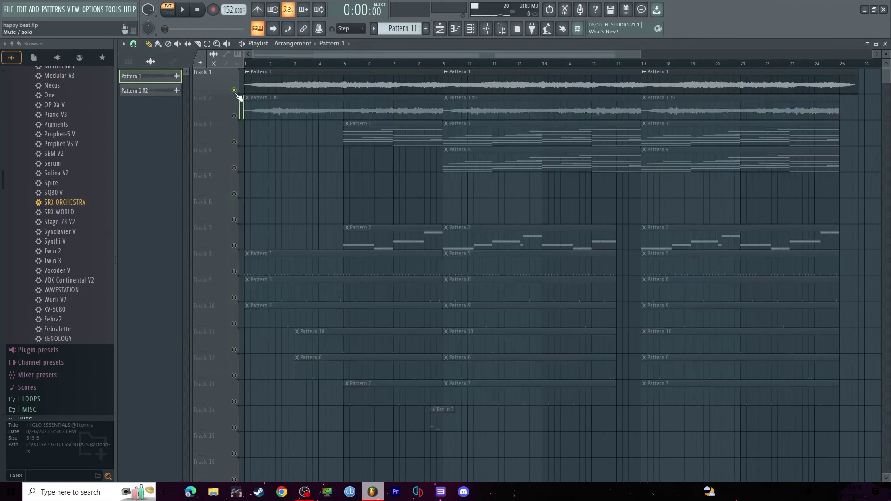
{"action": "left_click", "coordinate": [168, 12]}
{"action": "key", "text": "space"}
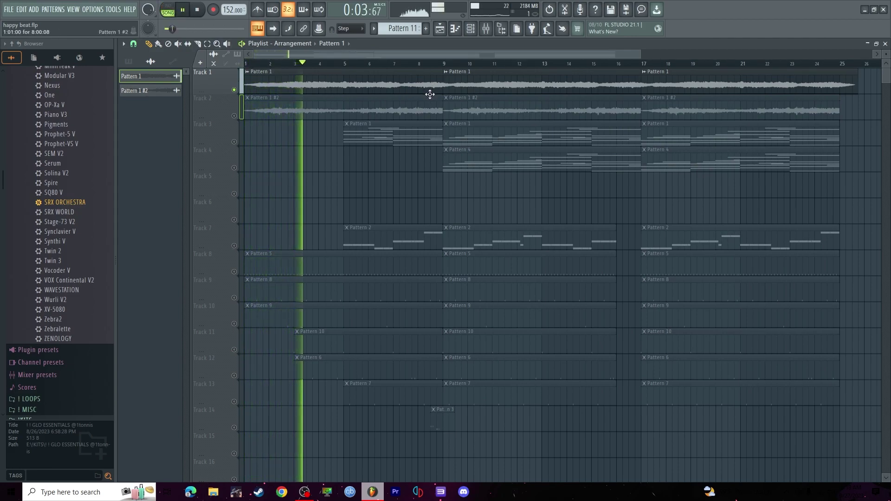
{"action": "key", "text": "F9"}
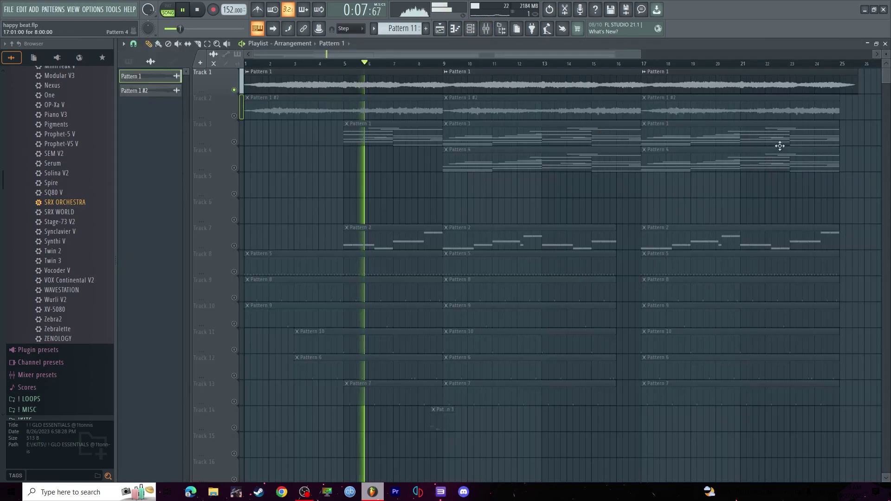
{"action": "key", "text": "F9"}
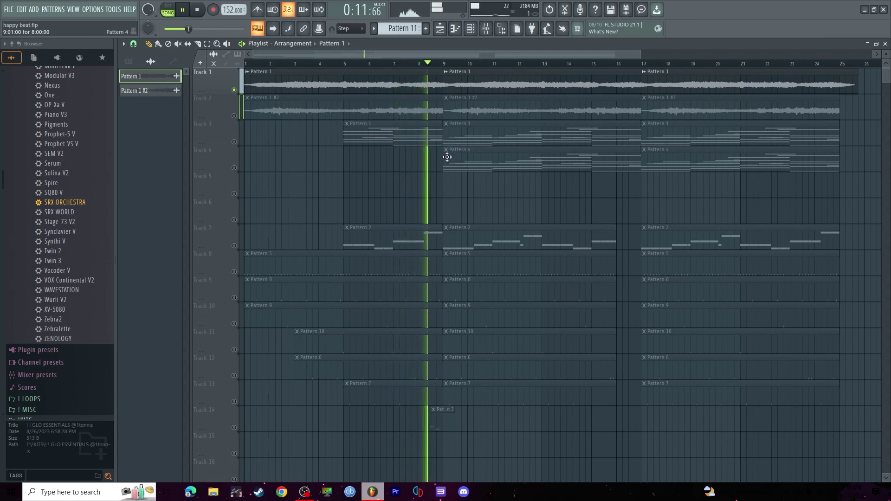
{"action": "left_click", "coordinate": [197, 10]}
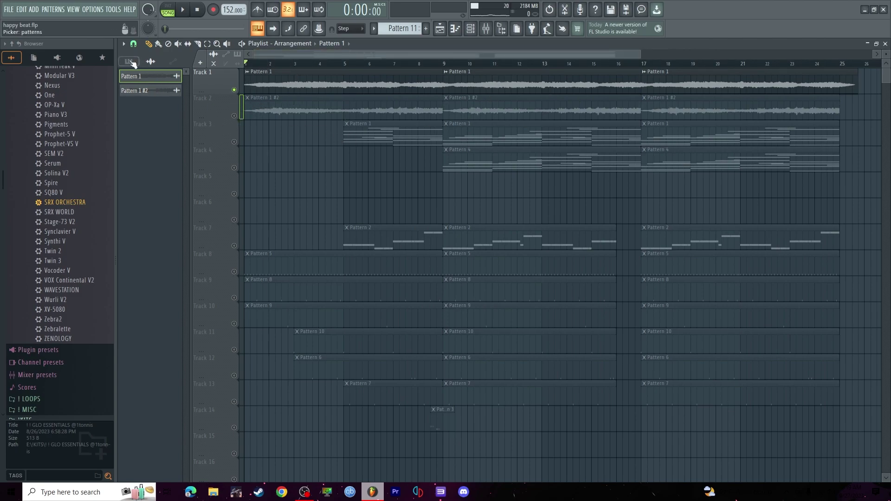
Switch the playlist picker to patterns and select Pattern 11
{"action": "left_click", "coordinate": [131, 62]}
{"action": "double_click", "coordinate": [151, 216]}
{"action": "key", "text": "Escape"}
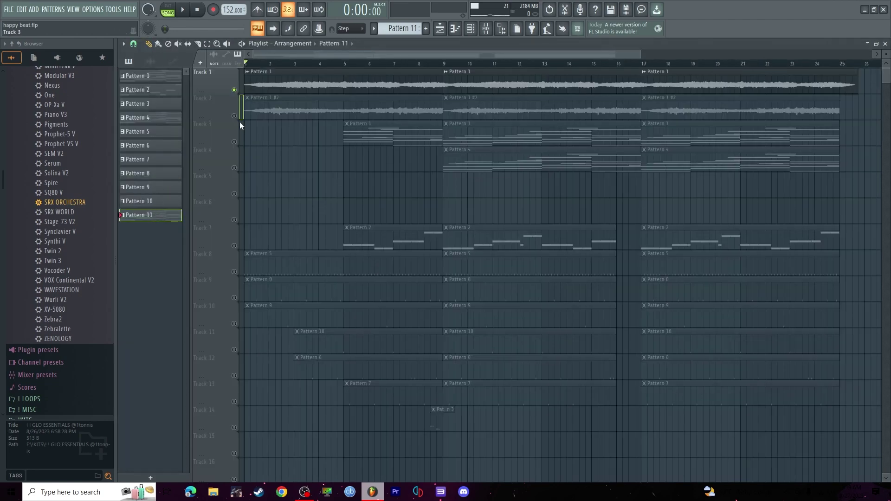
Solo Track 2 in the playlist and play it with the Pattern 1 #2 mixer track selected
{"action": "right_click", "coordinate": [236, 116]}
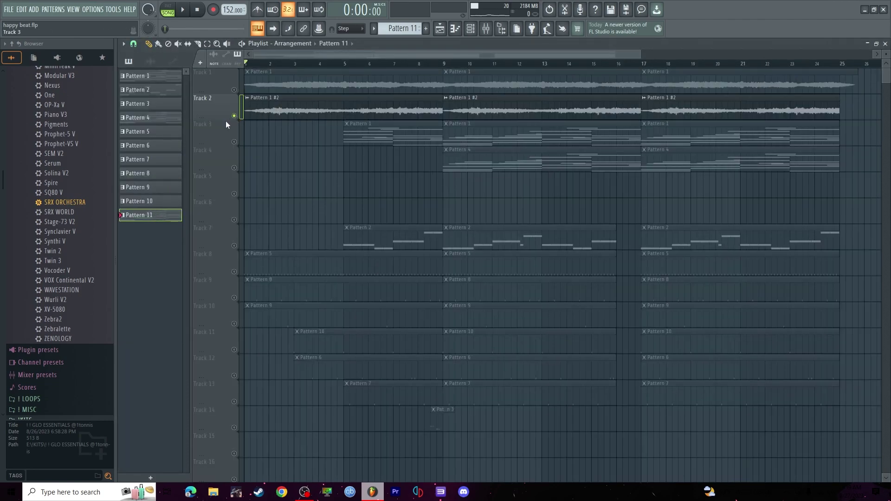
{"action": "left_click", "coordinate": [280, 111]}
{"action": "left_click", "coordinate": [486, 29]}
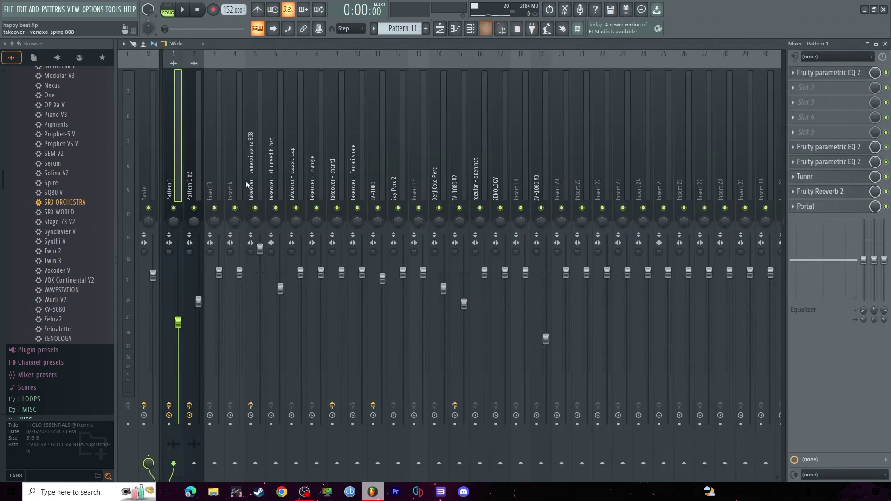
{"action": "left_click", "coordinate": [199, 183]}
{"action": "key", "text": "space"}
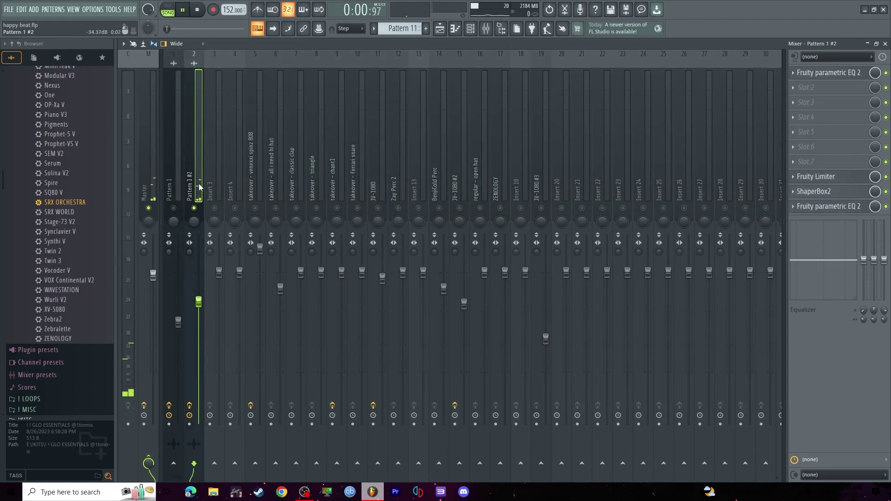
Examine the Pattern 1 #2 mixer track's effects: Fruity parametric EQ 2, ShaperBox2 and Fruity Limiter
{"action": "left_click", "coordinate": [831, 207]}
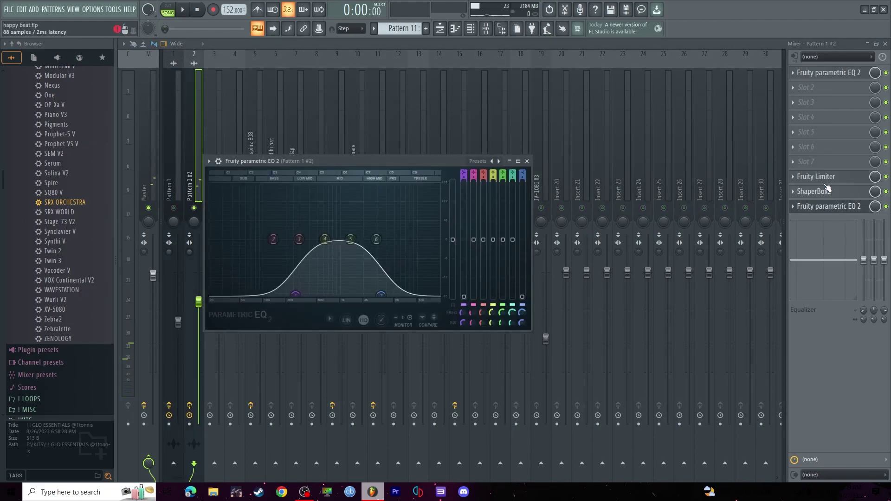
{"action": "left_click", "coordinate": [817, 192]}
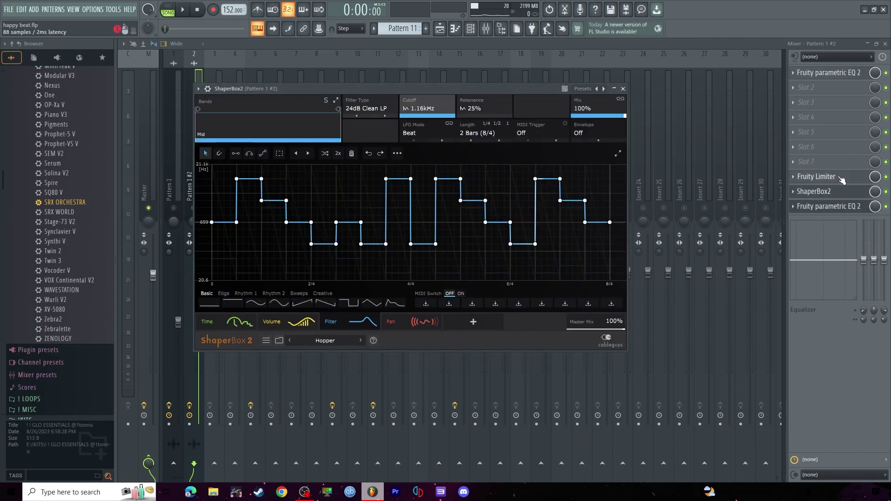
{"action": "left_click", "coordinate": [841, 179]}
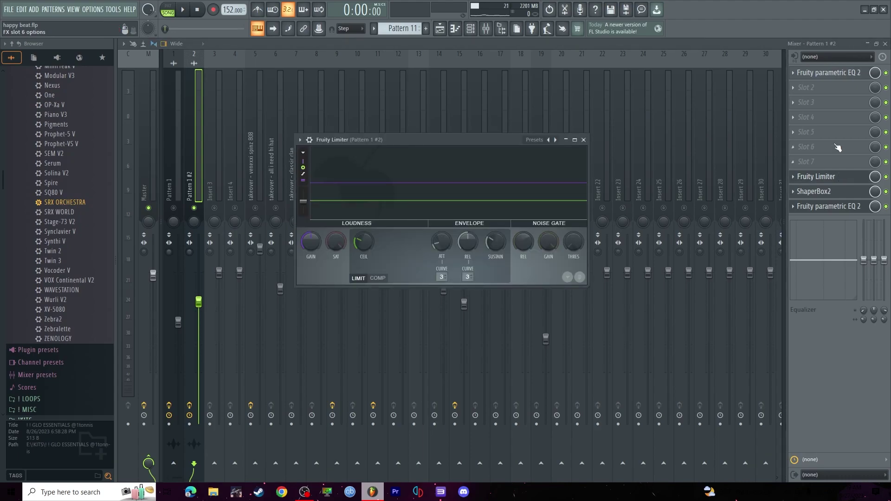
{"action": "left_click", "coordinate": [826, 73]}
{"action": "left_click", "coordinate": [826, 73]}
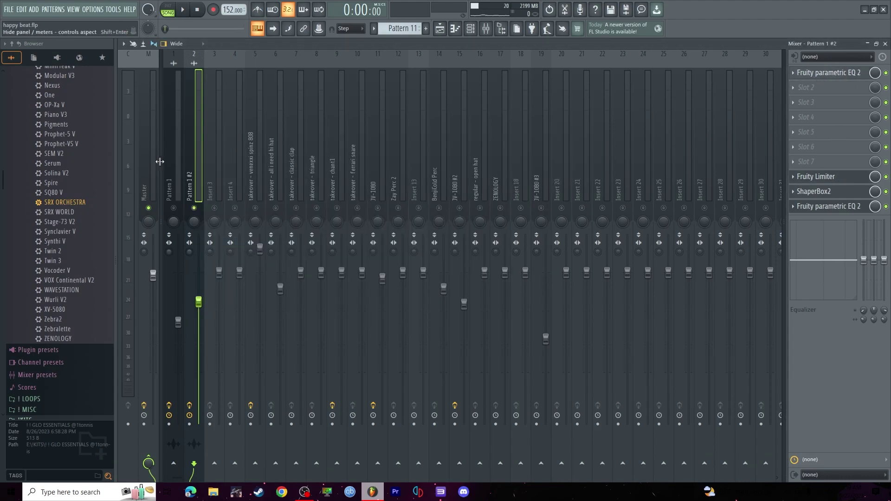
Play the soloed Track 2 and examine the Volume, Time and Pan shapers in ShaperBox2's Hopper preset
{"action": "right_click", "coordinate": [194, 208]}
{"action": "key", "text": "F9"}
{"action": "key", "text": "space"}
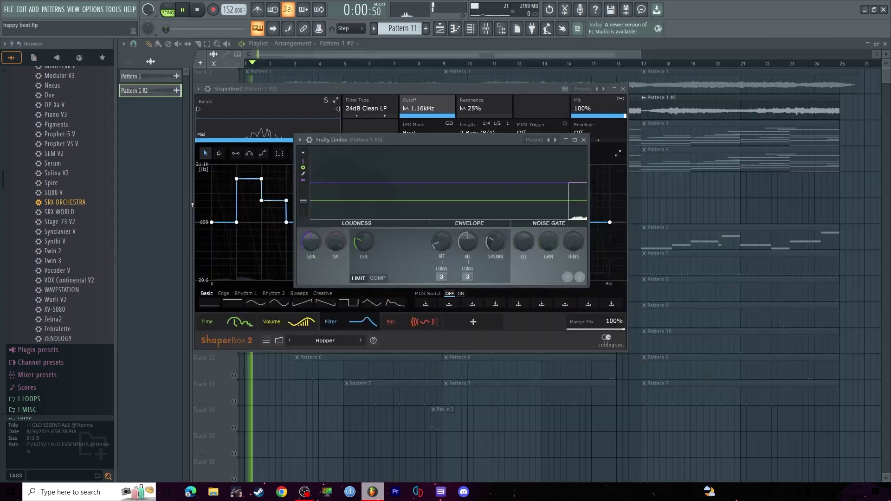
{"action": "left_click", "coordinate": [327, 122]}
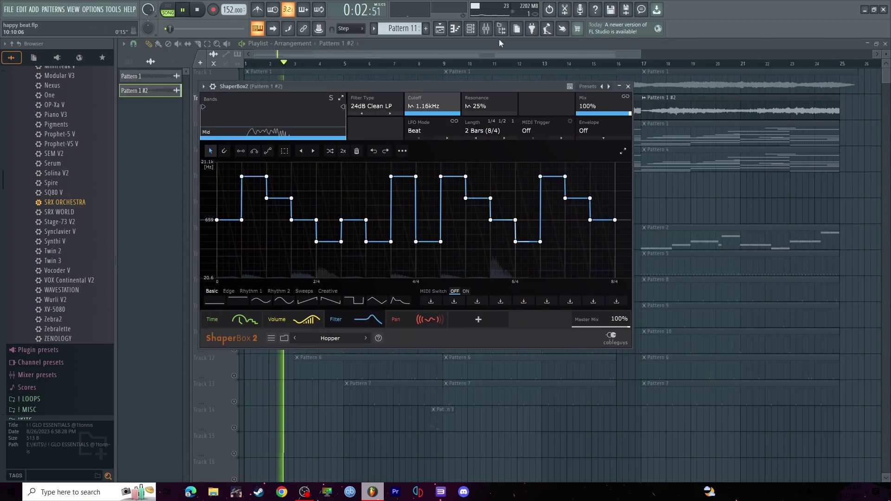
{"action": "left_click", "coordinate": [283, 323]}
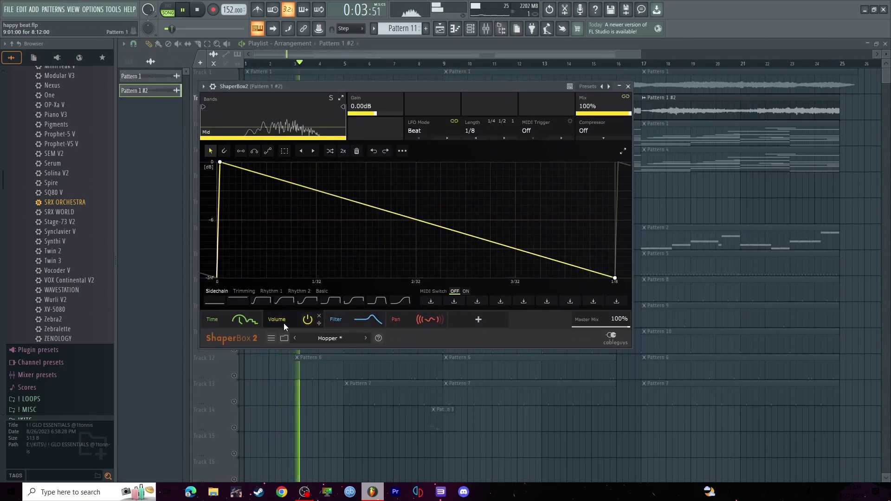
{"action": "left_click", "coordinate": [231, 323]}
{"action": "left_click", "coordinate": [409, 319]}
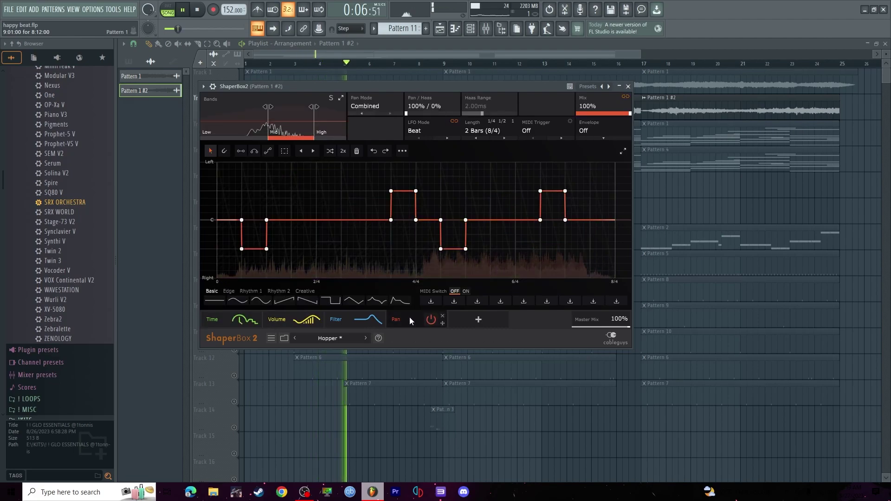
{"action": "key", "text": "Escape"}
{"action": "key", "text": "Escape"}
{"action": "key", "text": "Escape"}
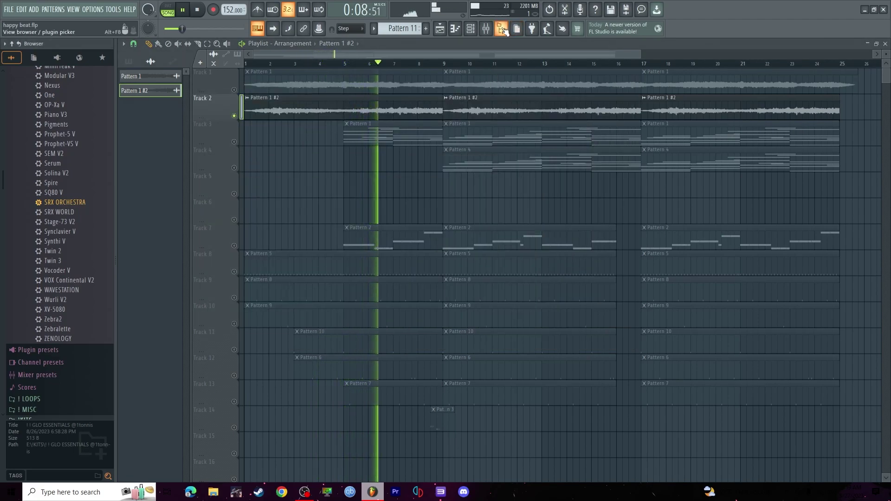
Stop the playback of soloed Track 2 and return from the mixer to the playlist
{"action": "left_click", "coordinate": [502, 29]}
{"action": "left_click", "coordinate": [502, 30]}
{"action": "left_click", "coordinate": [487, 28]}
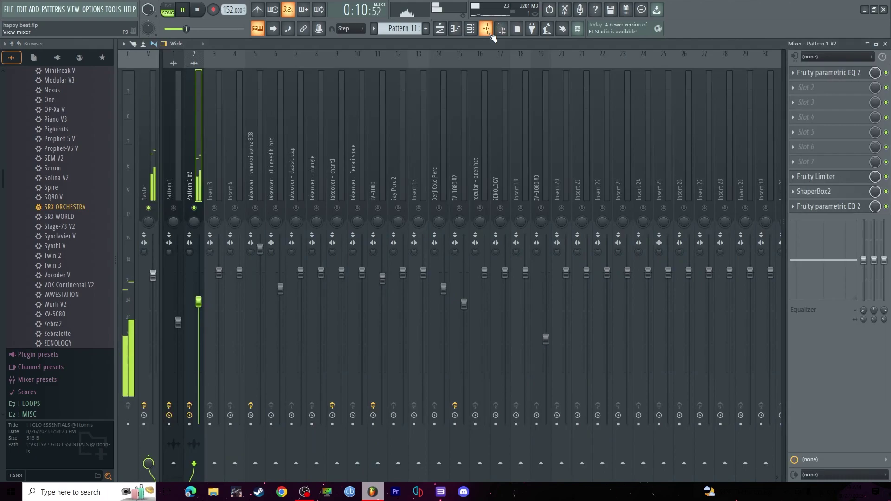
{"action": "left_click", "coordinate": [486, 29]}
{"action": "key", "text": "space"}
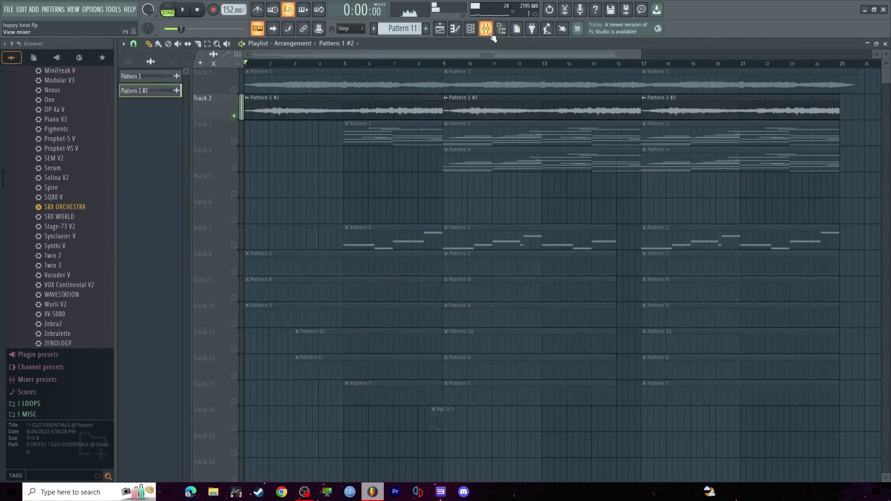
Solo Track 3 and open its Pattern 1 notes in the piano roll, clearing the time selection
{"action": "right_click", "coordinate": [235, 142]}
{"action": "double_click", "coordinate": [359, 128]}
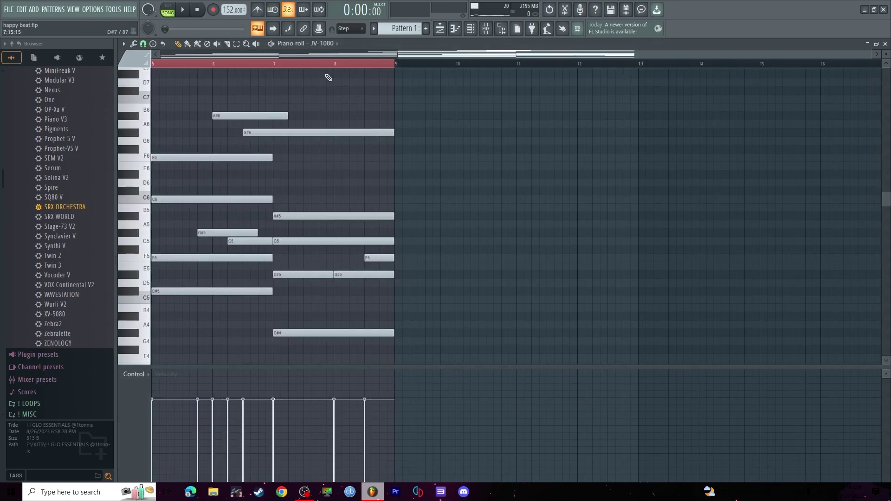
{"action": "scroll", "coordinate": [328, 67], "scroll_direction": "left", "scroll_amount": 3}
{"action": "left_click", "coordinate": [403, 63]}
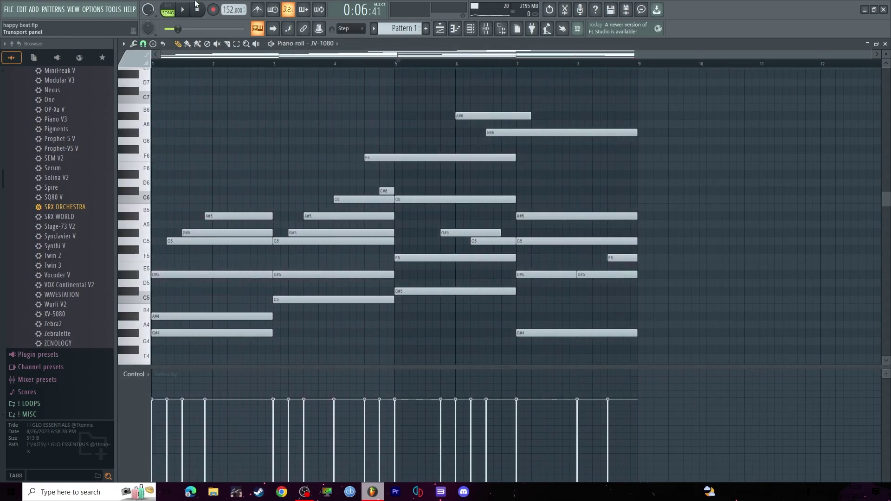
Play Pattern 1 in pattern mode and examine its JV-1080 notes in the piano roll
{"action": "left_click", "coordinate": [179, 9]}
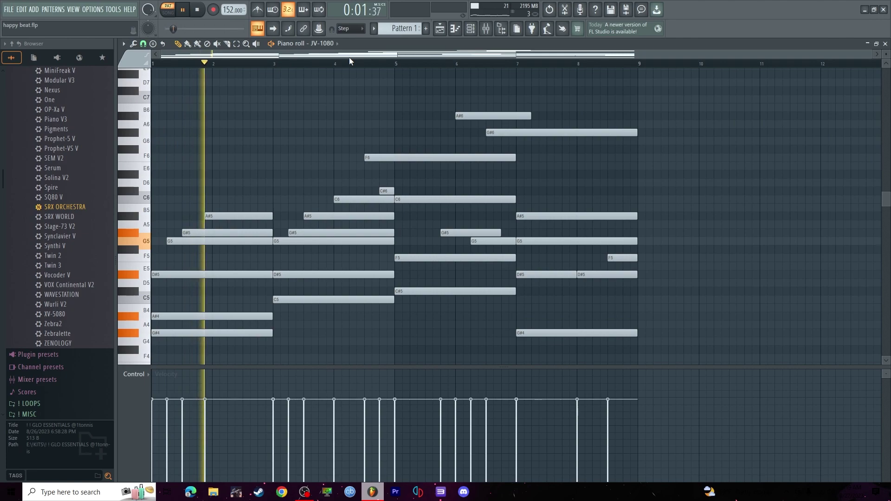
{"action": "left_click", "coordinate": [486, 28]}
{"action": "key", "text": "space"}
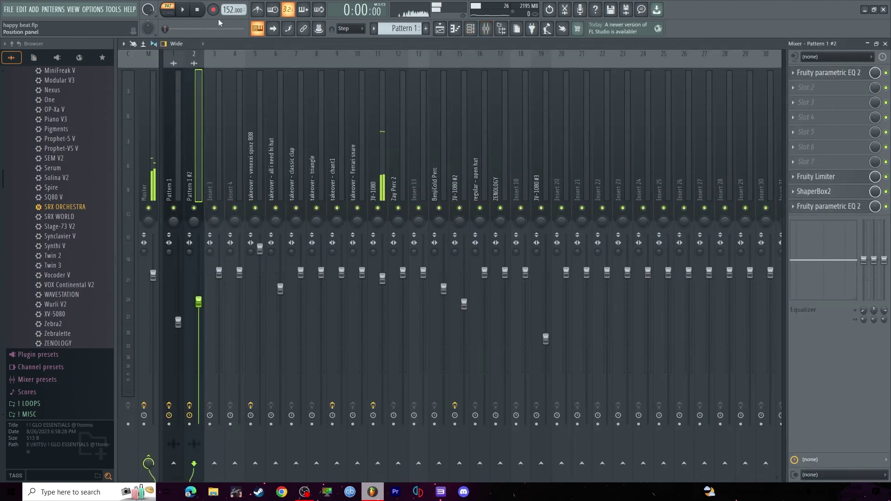
{"action": "key", "text": "space"}
{"action": "left_click", "coordinate": [440, 29]}
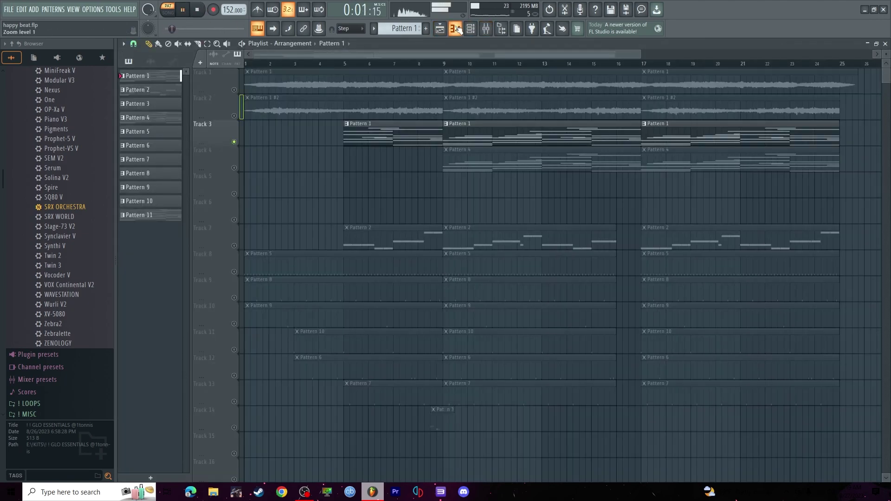
{"action": "left_click", "coordinate": [456, 28]}
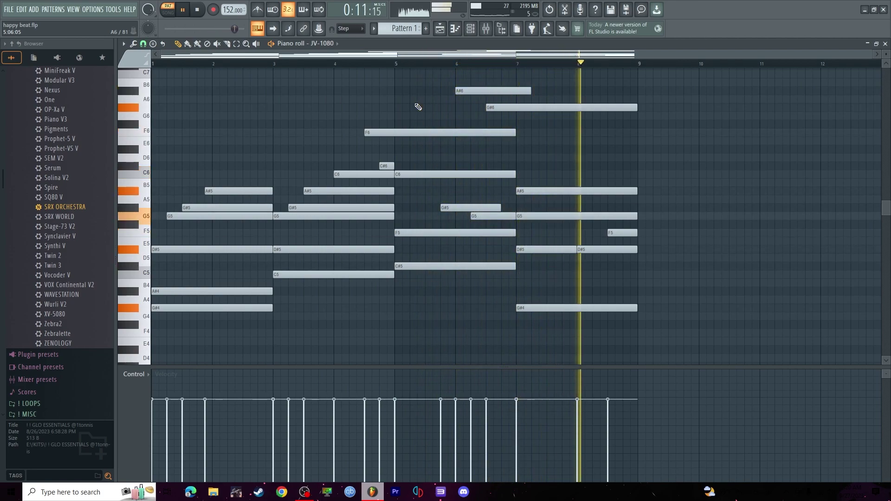
{"action": "key", "text": "space"}
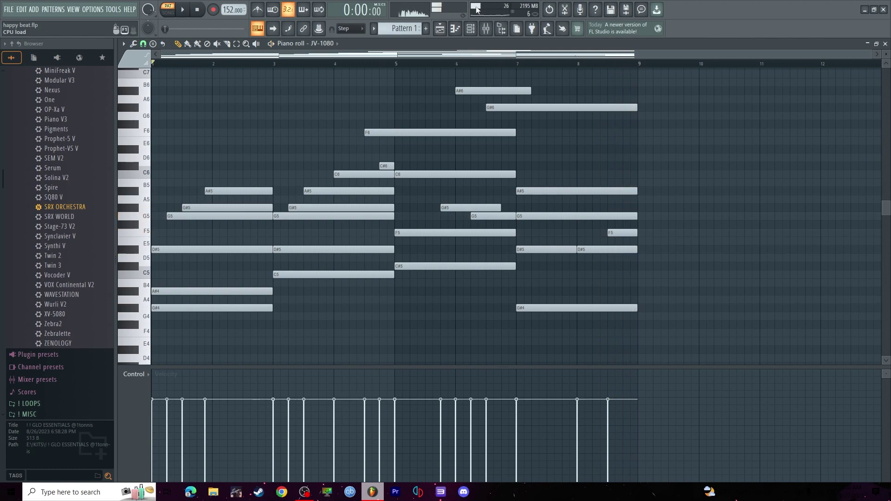
Examine the JV-1080 mixer track's effects: Fruity parametric EQ 2 and Portal with the BLURREDLIFE preset
{"action": "left_click", "coordinate": [490, 29]}
{"action": "left_click", "coordinate": [374, 195]}
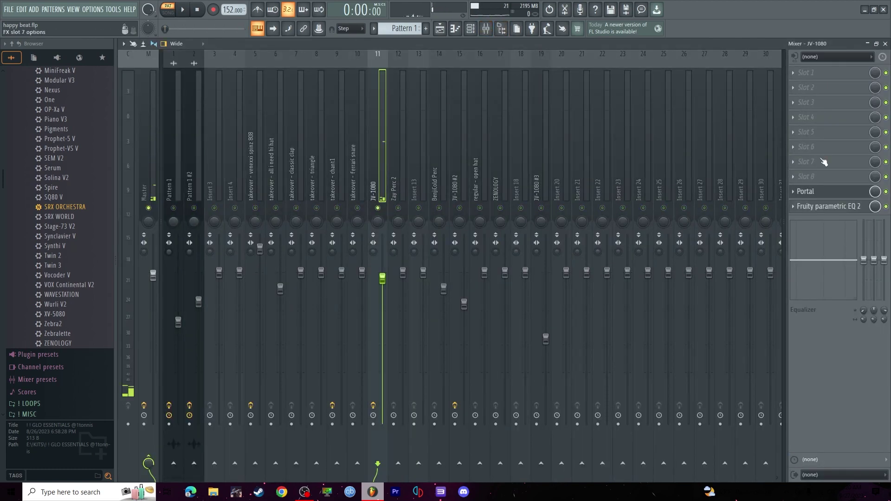
{"action": "left_click", "coordinate": [830, 209]}
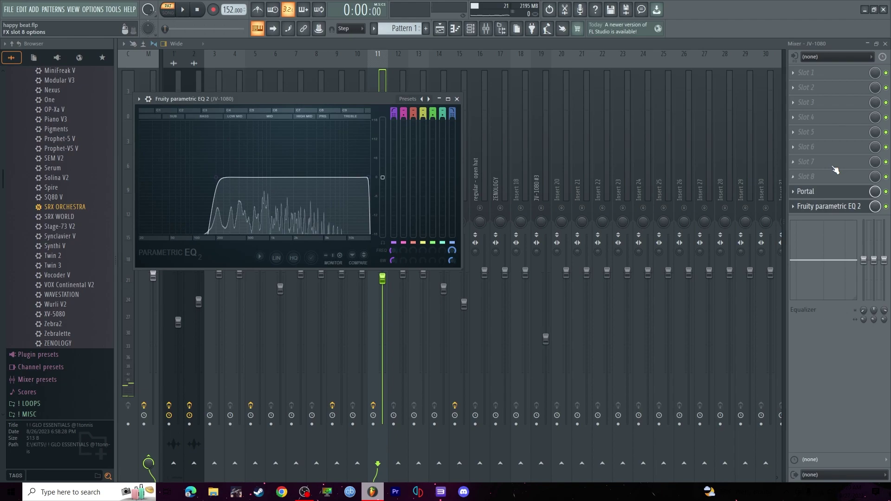
{"action": "left_click", "coordinate": [831, 192]}
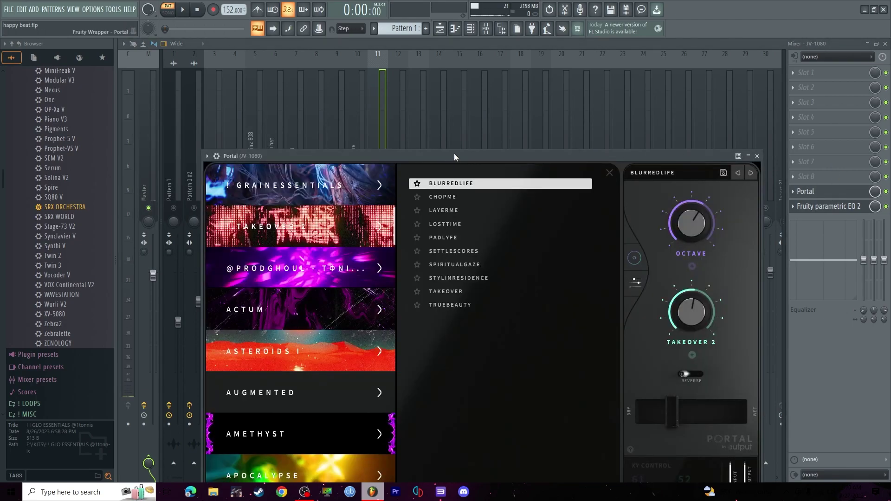
{"action": "left_click_drag", "start_coordinate": [454, 157], "coordinate": [460, 114]}
{"action": "key", "text": "Escape"}
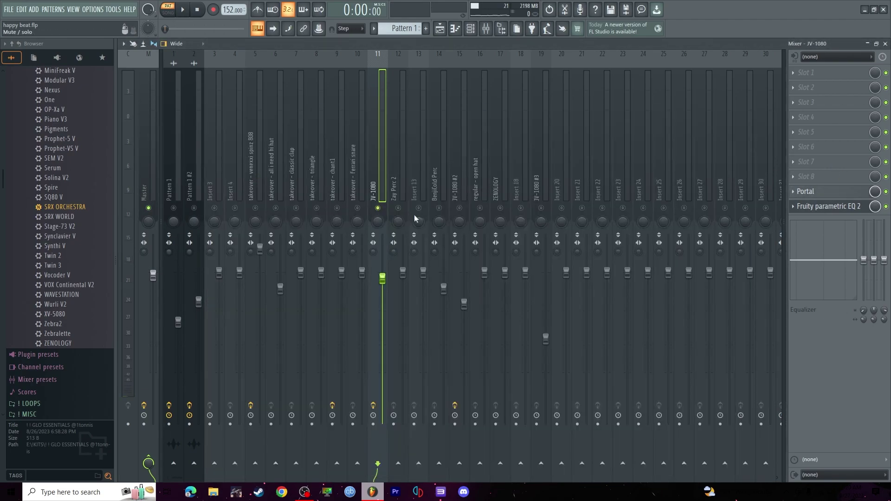
{"action": "key", "text": "Escape"}
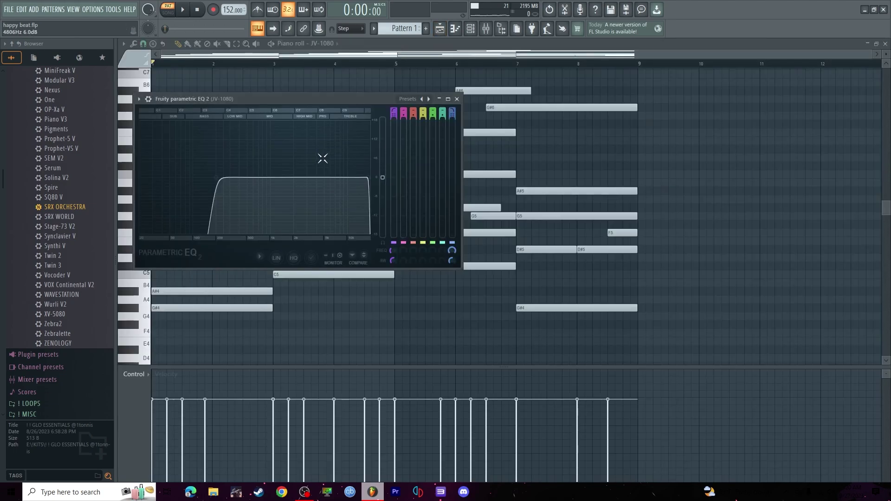
{"action": "key", "text": "Escape"}
Return to the playlist and solo Track 4 so that only its Pattern 4 clips are active
{"action": "left_click", "coordinate": [444, 29]}
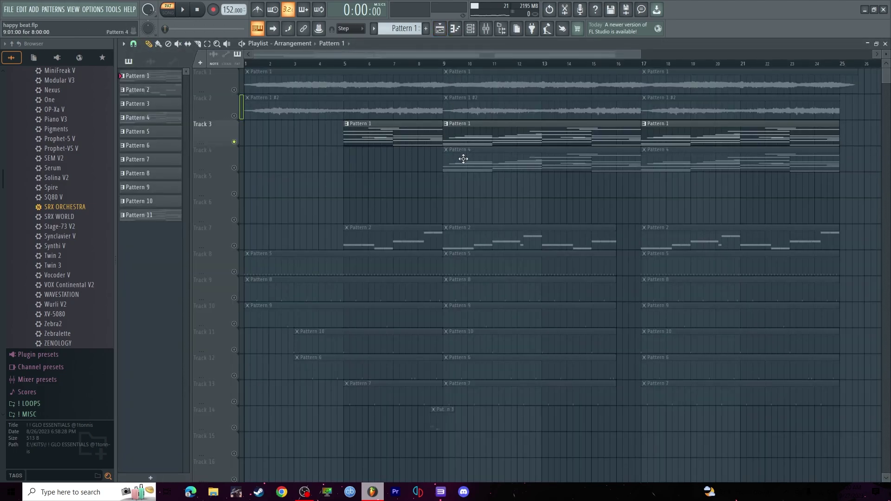
{"action": "right_click", "coordinate": [235, 169]}
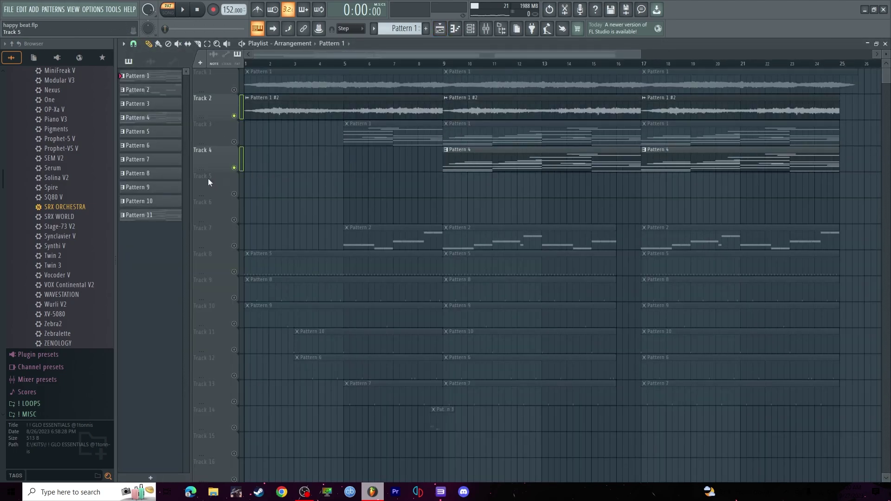
{"action": "right_click", "coordinate": [234, 168]}
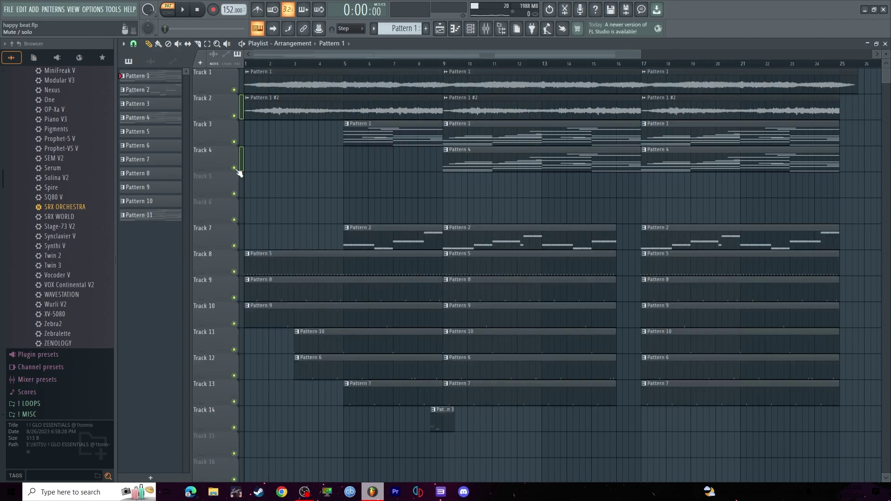
{"action": "right_click", "coordinate": [234, 168]}
{"action": "left_click", "coordinate": [236, 116]}
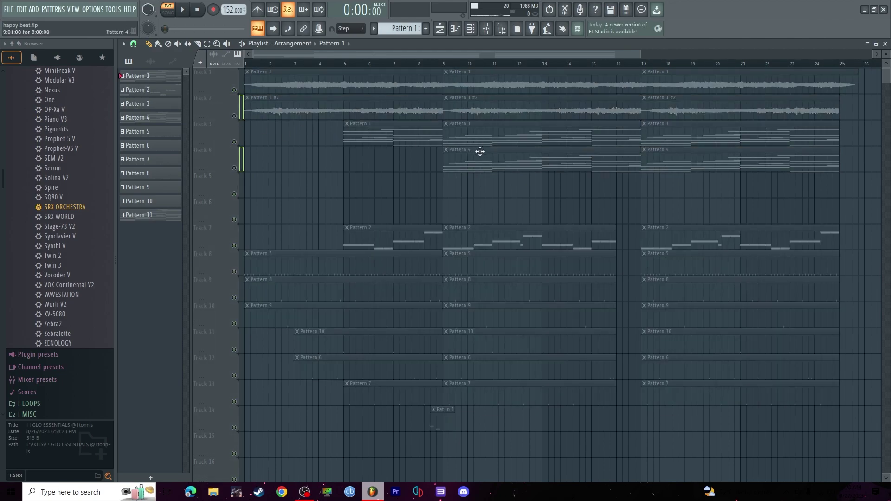
{"action": "left_click", "coordinate": [234, 168]}
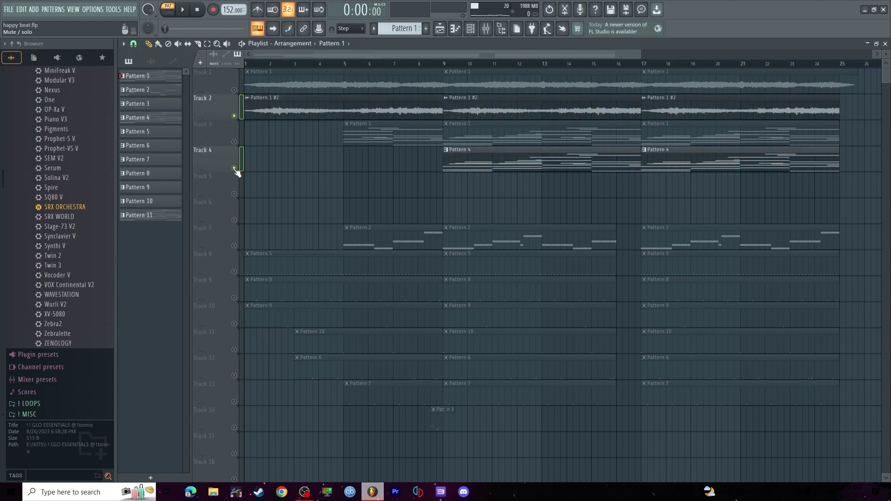
{"action": "left_click", "coordinate": [242, 167]}
{"action": "right_click", "coordinate": [234, 168]}
{"action": "right_click", "coordinate": [234, 169]}
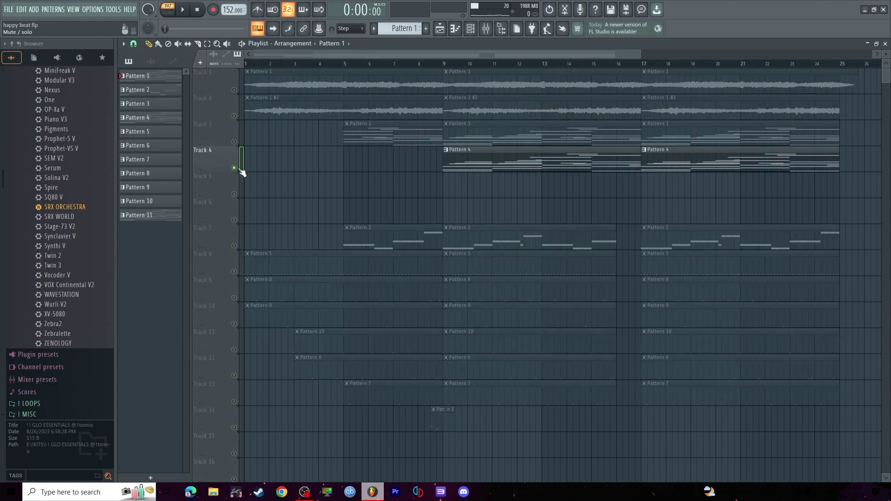
Open Track 4's Pattern 4 in the piano roll and select the JV-1080 #2 mixer track
{"action": "double_click", "coordinate": [497, 159]}
{"action": "scroll", "coordinate": [400, 65], "scroll_direction": "left", "scroll_amount": 3}
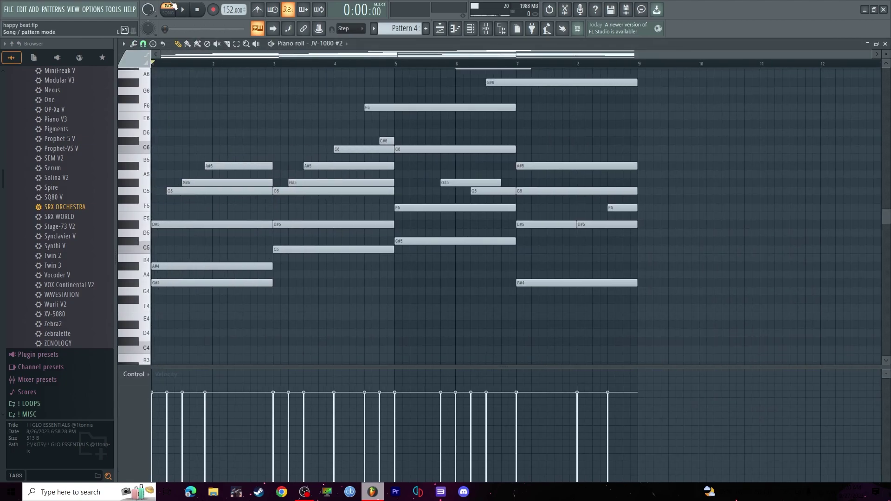
{"action": "key", "text": "space"}
{"action": "key", "text": "F9"}
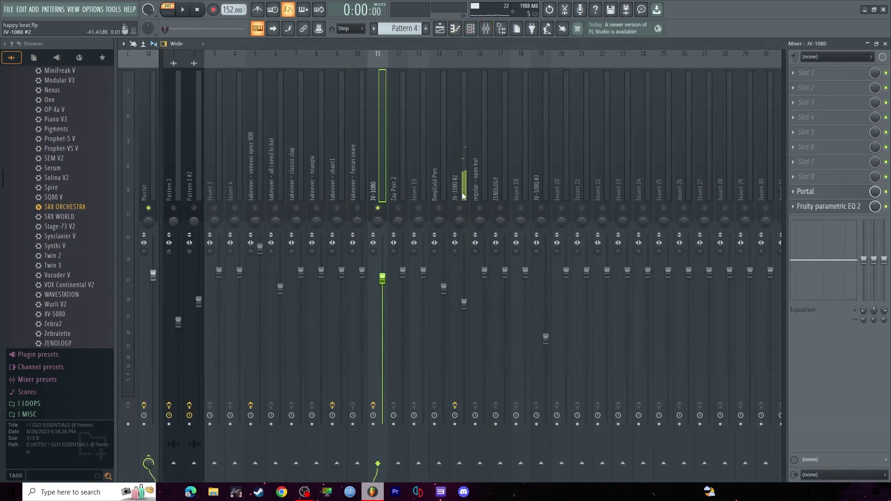
{"action": "left_click", "coordinate": [460, 189]}
Play Pattern 4 and examine its JV-1080 #2 notes in the piano roll
{"action": "left_click", "coordinate": [438, 32]}
{"action": "key", "text": "space"}
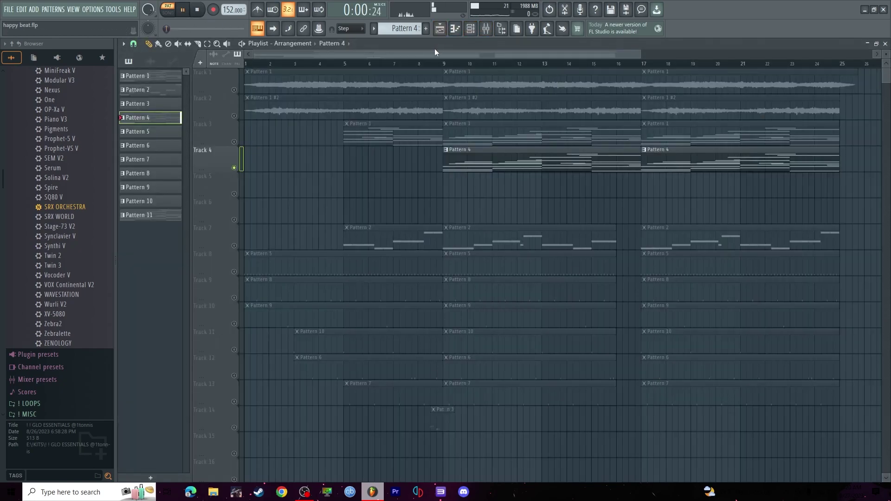
{"action": "left_click", "coordinate": [453, 31]}
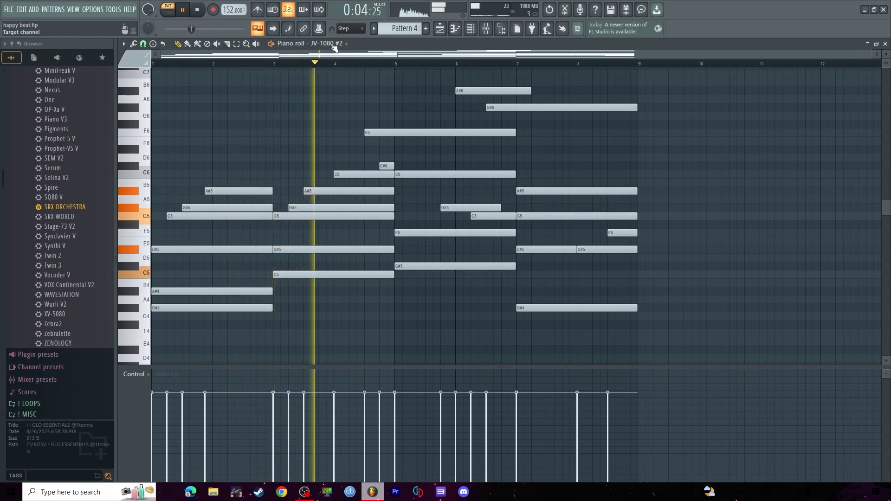
{"action": "right_click", "coordinate": [333, 44]}
{"action": "key", "text": "Escape"}
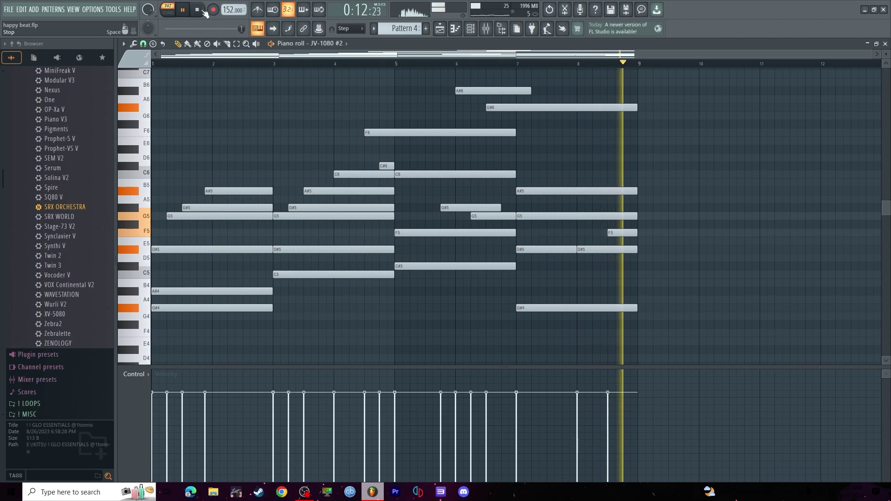
{"action": "key", "text": "space"}
Examine the JV-1080 #2 mixer track's Portal and Fruity PanOMatic effects
{"action": "left_click", "coordinate": [486, 30]}
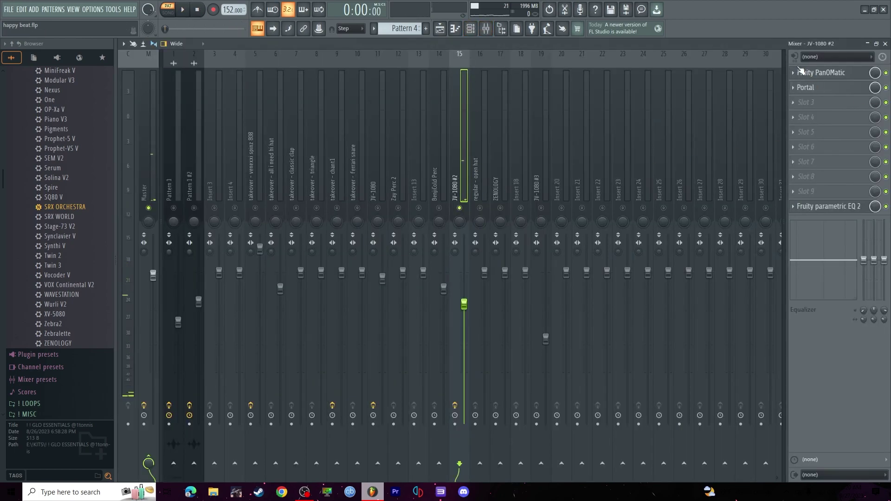
{"action": "left_click", "coordinate": [817, 93]}
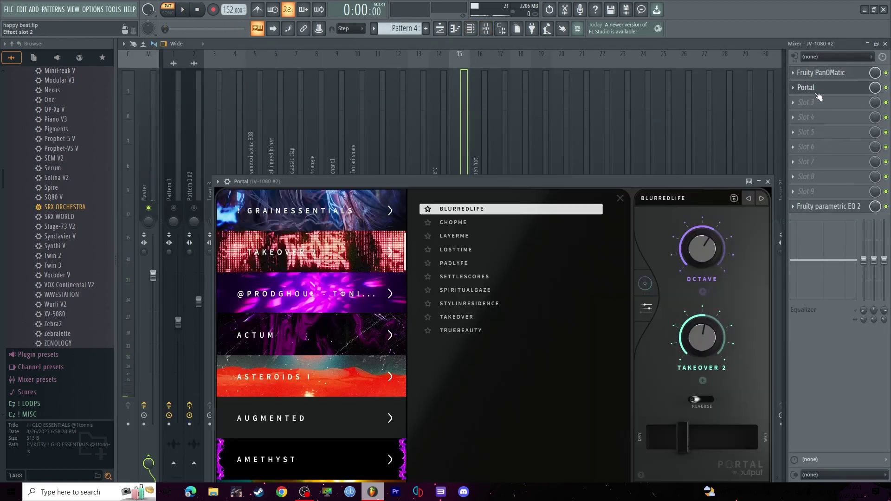
{"action": "left_click_drag", "start_coordinate": [582, 183], "coordinate": [571, 125]}
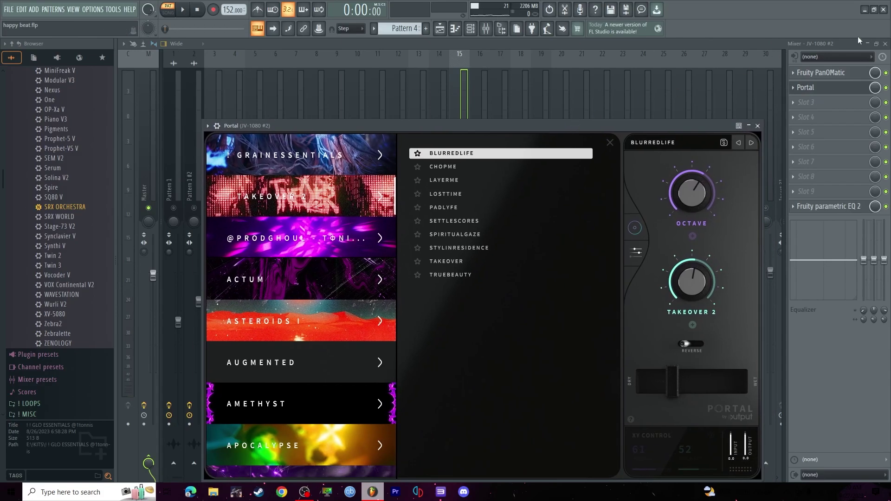
{"action": "left_click", "coordinate": [831, 73]}
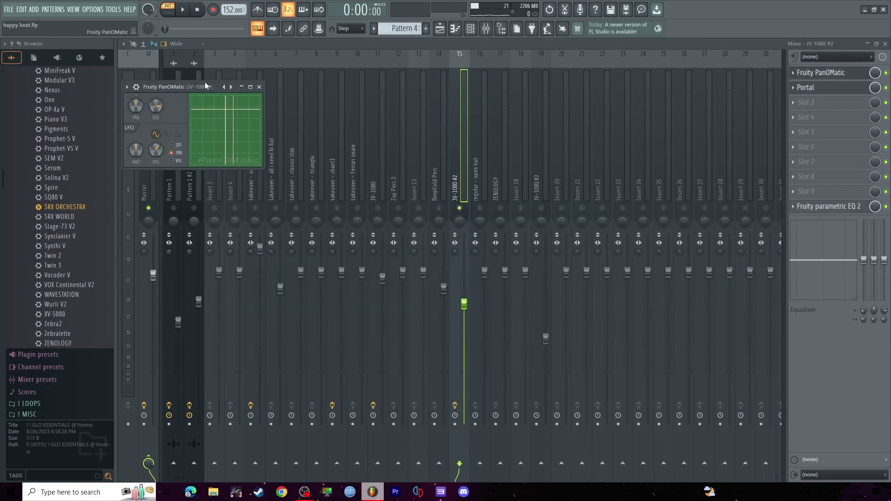
{"action": "left_click_drag", "start_coordinate": [205, 87], "coordinate": [259, 88]}
Maximize the program window again and return to the playlist
{"action": "left_click", "coordinate": [444, 28]}
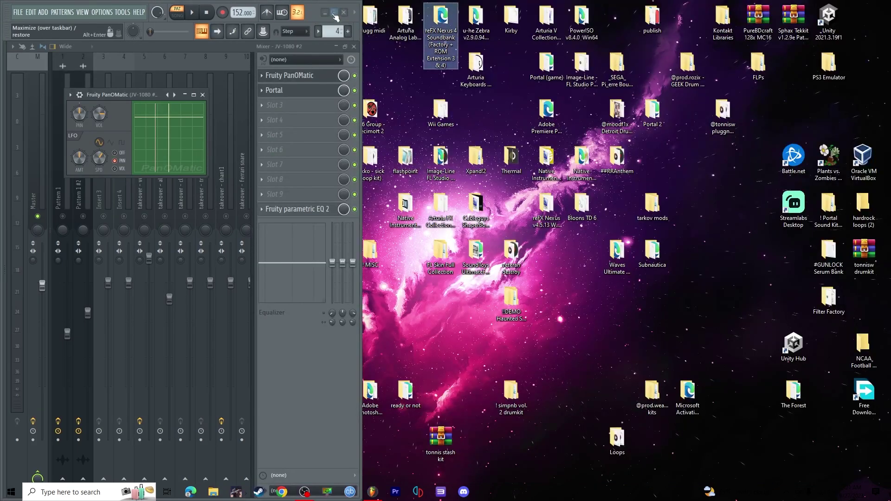
{"action": "left_click", "coordinate": [334, 13]}
{"action": "key", "text": "F5"}
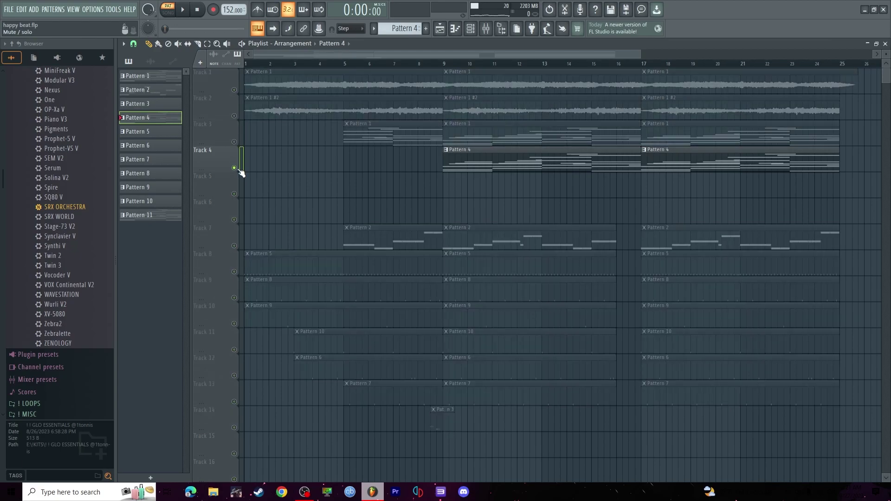
Activate Tracks 1, 2 and 3 alongside soloed Track 4, keeping all other playlist tracks muted
{"action": "right_click", "coordinate": [234, 168]}
{"action": "right_click", "coordinate": [234, 168]}
{"action": "left_click", "coordinate": [234, 142]}
{"action": "left_click", "coordinate": [234, 116]}
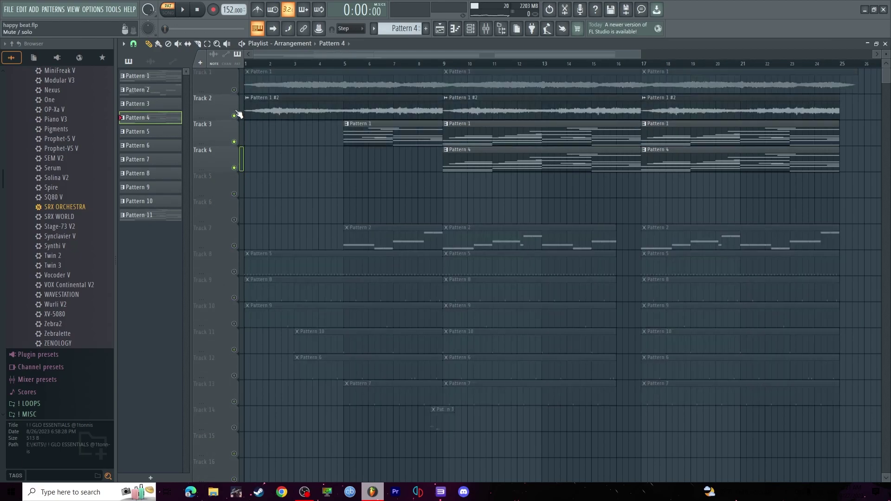
{"action": "left_click", "coordinate": [235, 90]}
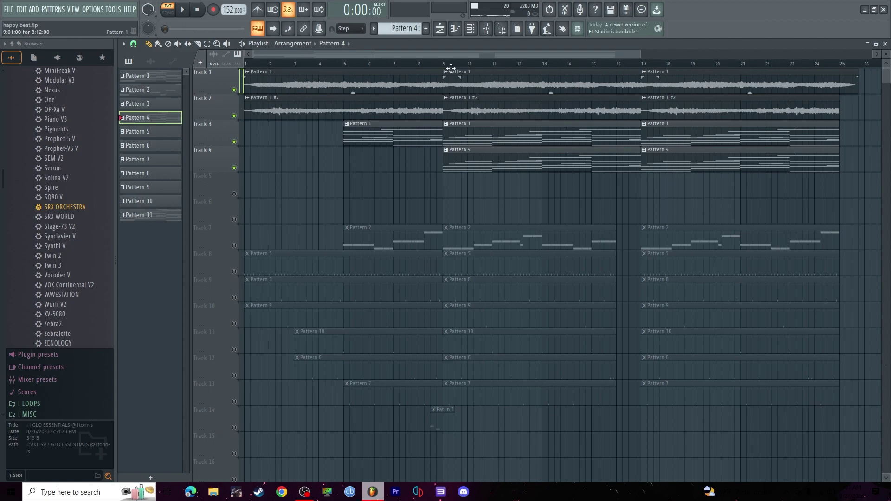
Play Tracks 1 to 4 together in song mode from bar 9, then stop and show the mixer
{"action": "key", "text": "space"}
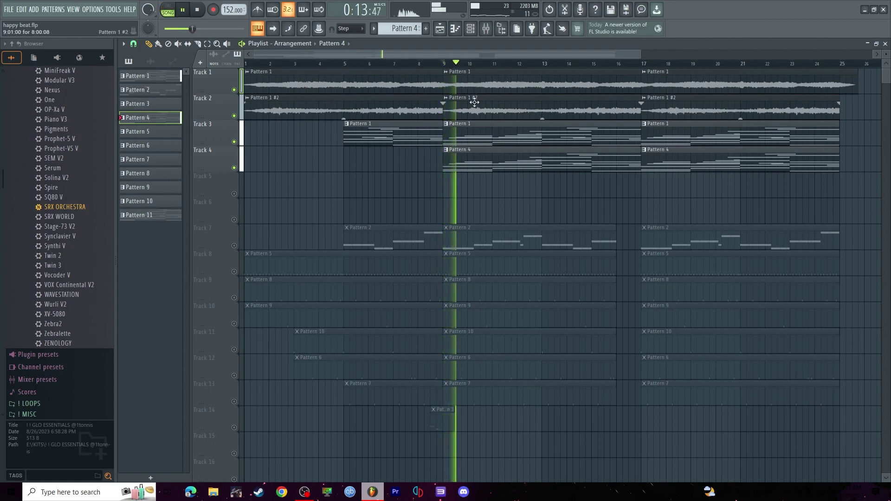
{"action": "key", "text": "space"}
{"action": "key", "text": "F9"}
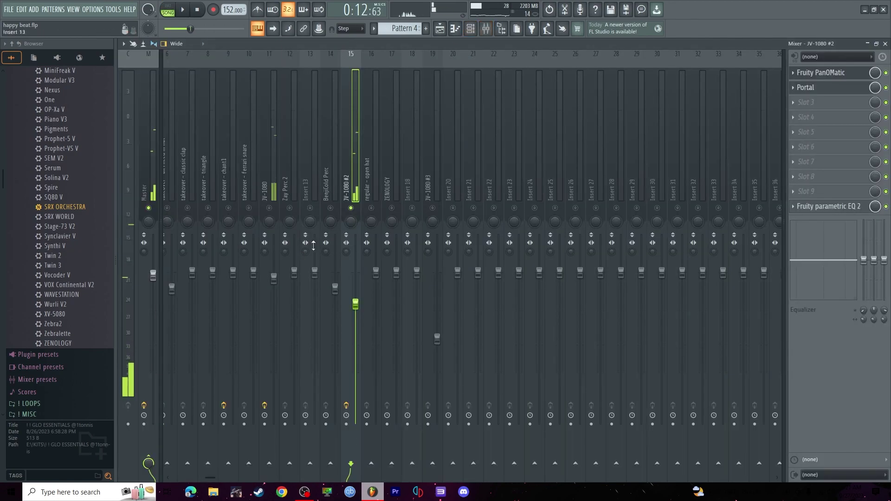
Clear the mixer solo so every mixer track is active, then play Tracks 1 to 4 together in the playlist and stop
{"action": "right_click", "coordinate": [351, 209]}
{"action": "right_click", "coordinate": [289, 209]}
{"action": "right_click", "coordinate": [289, 208]}
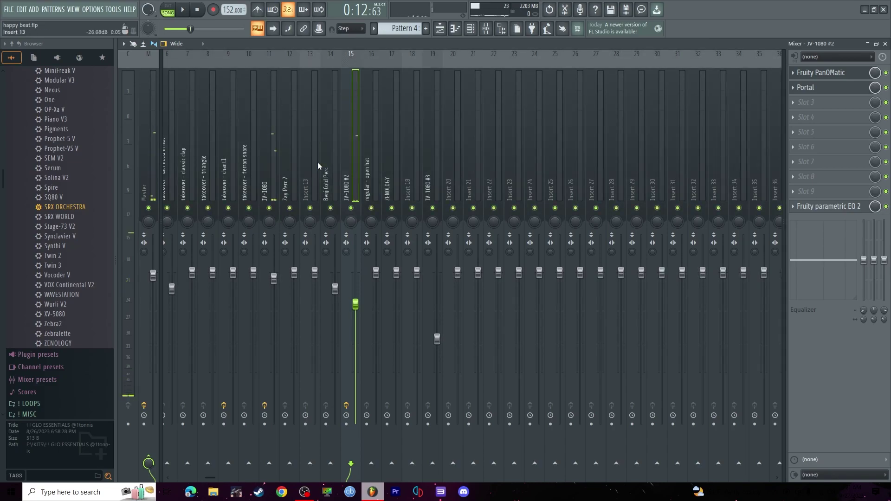
{"action": "key", "text": "F9"}
{"action": "key", "text": "space"}
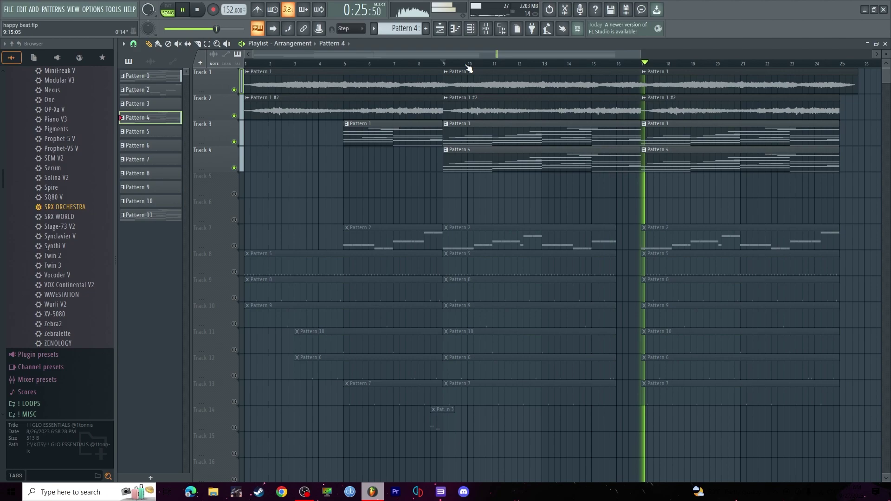
{"action": "left_click", "coordinate": [203, 12]}
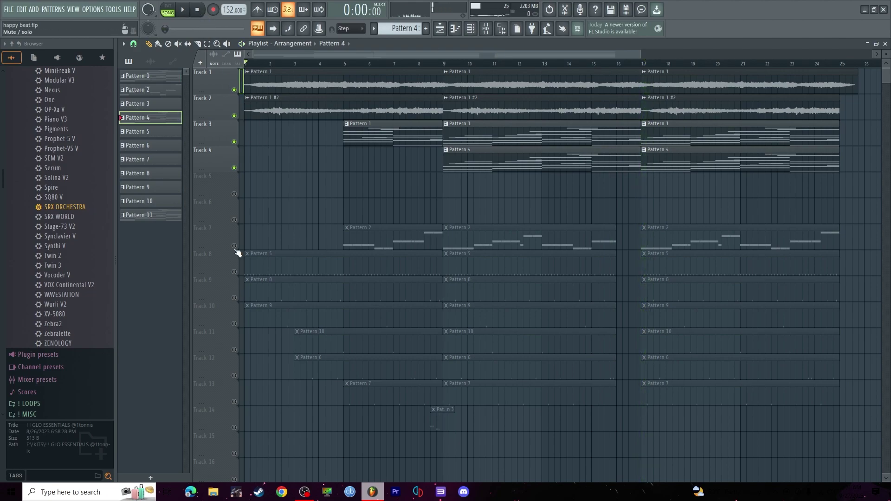
Reactivate all the muted playlist tracks and open Pattern 2 from Track 7 in the piano roll
{"action": "right_click", "coordinate": [235, 248]}
{"action": "scroll", "coordinate": [255, 274], "scroll_direction": "down", "scroll_amount": 2}
{"action": "double_click", "coordinate": [173, 94]}
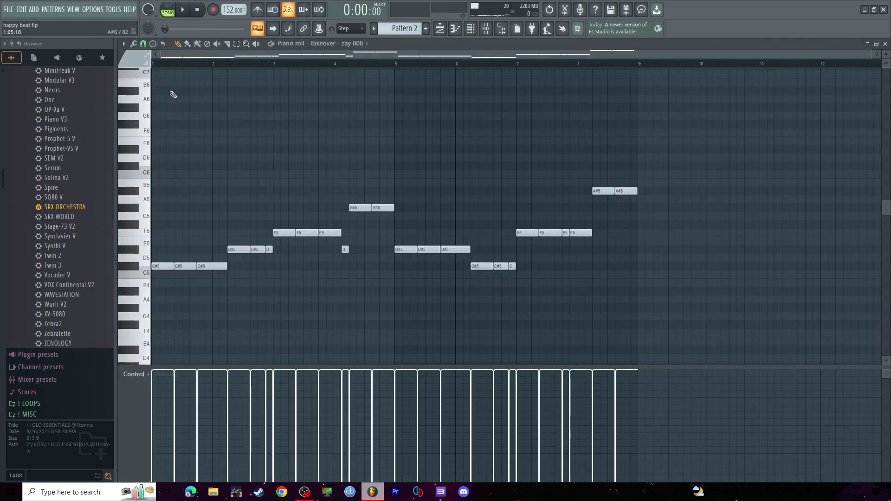
Locate and select the takeover - venexxi spinz 808 track in the mixer
{"action": "right_click", "coordinate": [361, 37]}
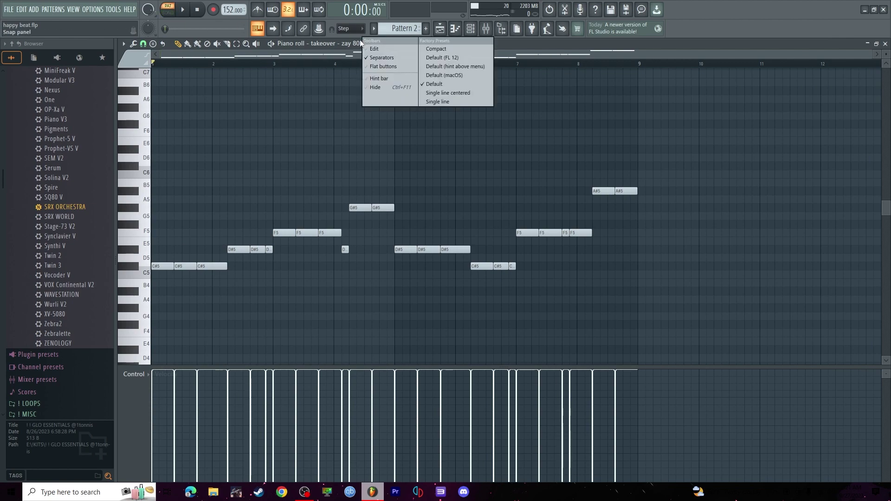
{"action": "left_click", "coordinate": [495, 35]}
{"action": "left_click", "coordinate": [485, 30]}
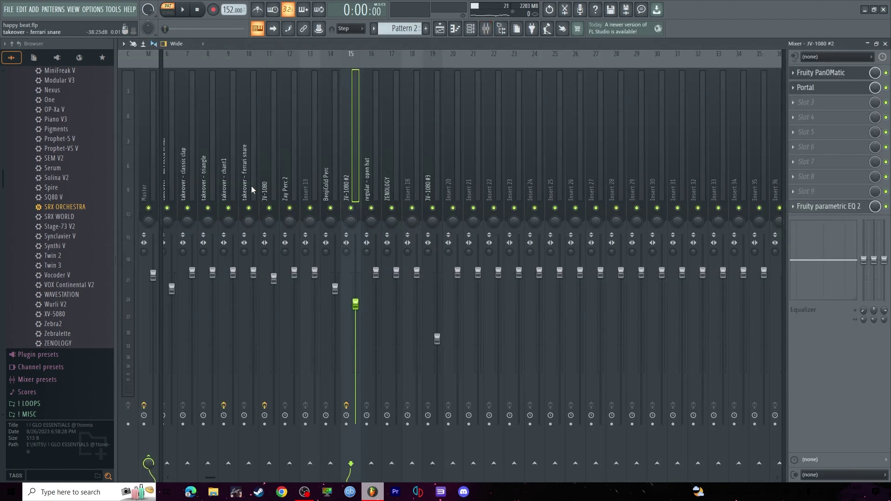
{"action": "left_click", "coordinate": [252, 186]}
{"action": "left_click", "coordinate": [225, 195]}
{"action": "left_click", "coordinate": [193, 179]}
{"action": "scroll", "coordinate": [185, 185], "scroll_direction": "down", "scroll_amount": 2}
{"action": "scroll", "coordinate": [185, 184], "scroll_direction": "up", "scroll_amount": 7}
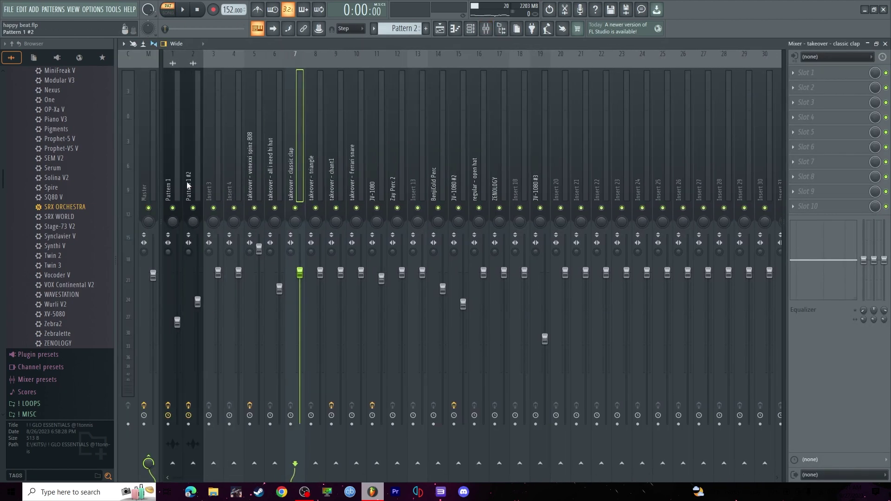
{"action": "left_click", "coordinate": [245, 165]}
Play Pattern 2's 808 line while showing its notes in the piano roll, then stop
{"action": "key", "text": "space"}
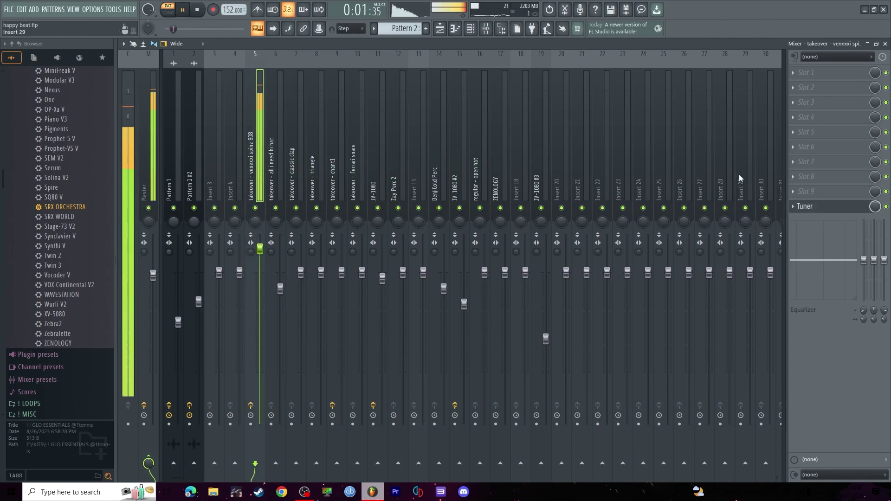
{"action": "key", "text": "F7"}
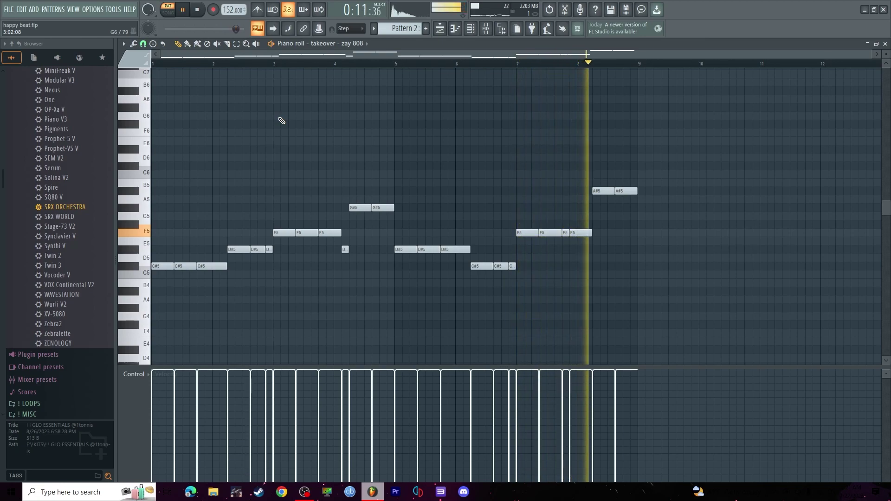
{"action": "key", "text": "space"}
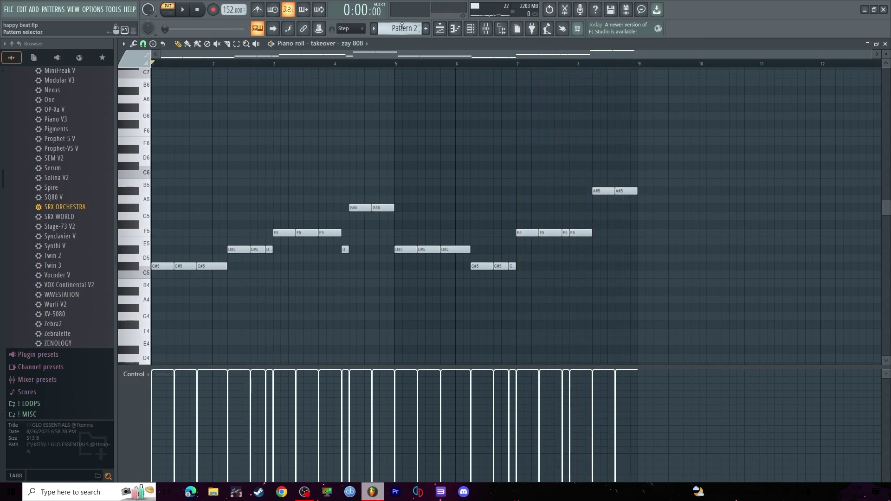
Audition Pattern 3's postPlugg - snare notes and examine the snare's sampler settings
{"action": "scroll", "coordinate": [403, 26], "scroll_direction": "down", "scroll_amount": 1}
{"action": "key", "text": "space"}
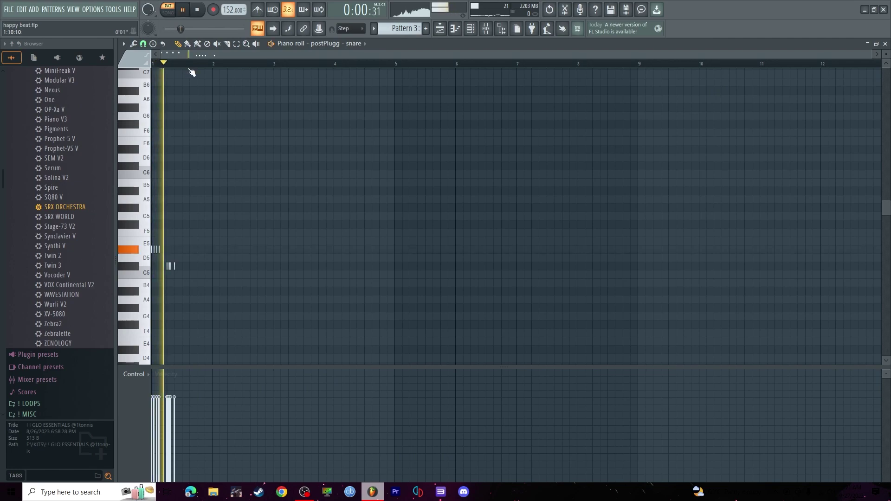
{"action": "key", "text": "space"}
{"action": "right_click", "coordinate": [362, 47]}
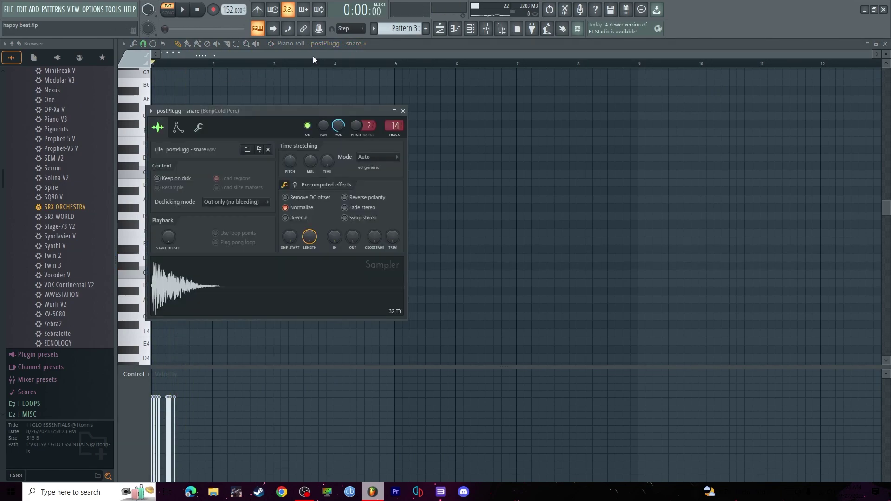
{"action": "key", "text": "Escape"}
Switch to Pattern 5 and examine and preview the takeover - all i need hi hat sample
{"action": "scroll", "coordinate": [402, 29], "scroll_direction": "down", "scroll_amount": 2}
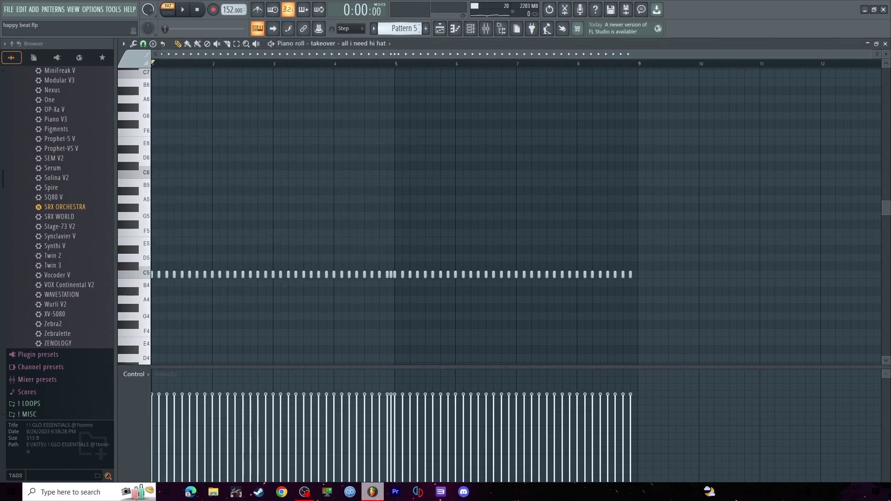
{"action": "scroll", "coordinate": [171, 65], "scroll_direction": "up", "scroll_amount": 3}
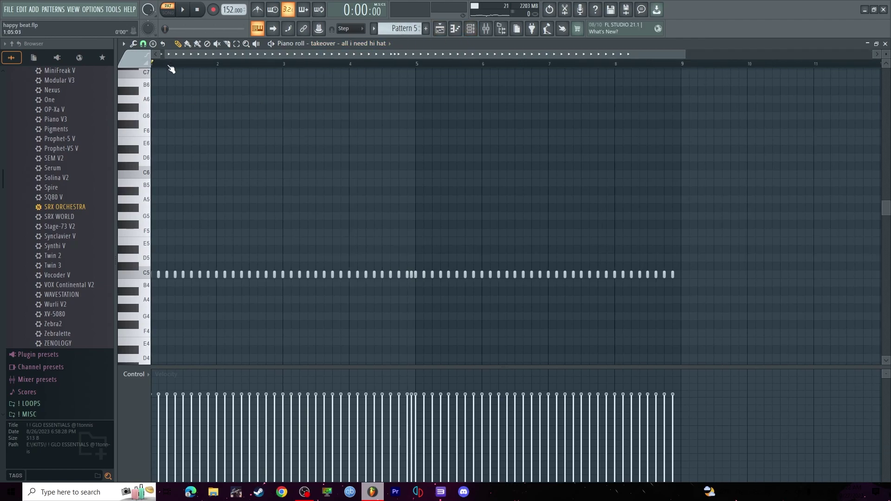
{"action": "right_click", "coordinate": [357, 47]}
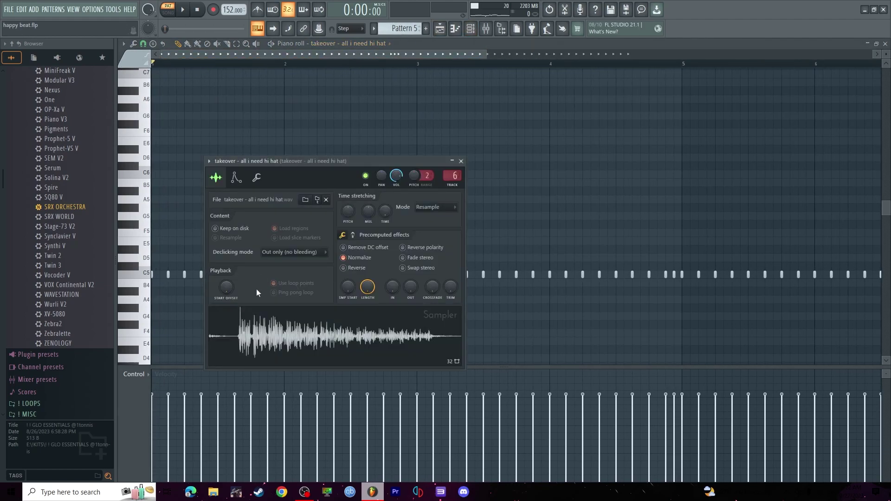
{"action": "left_click", "coordinate": [262, 337]}
{"action": "key", "text": "Escape"}
Play Pattern 5's hi-hat notes, jump ahead to the roll before bar 5, then stop
{"action": "key", "text": "space"}
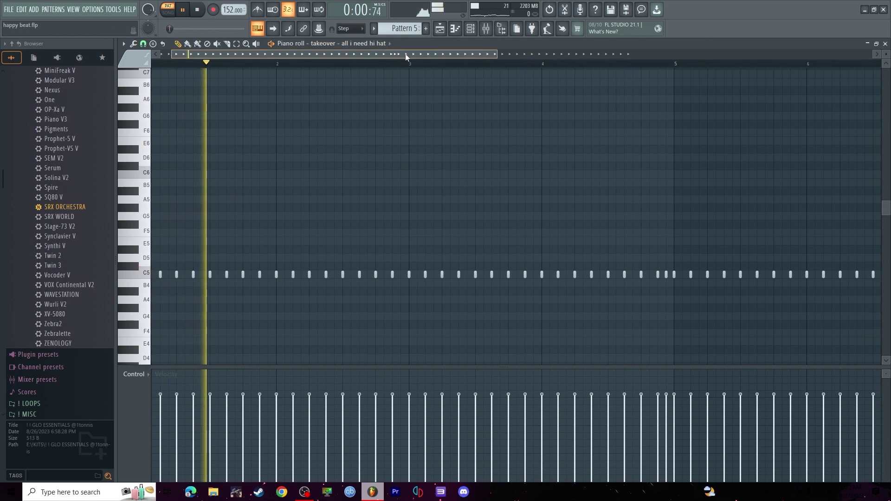
{"action": "left_click_drag", "start_coordinate": [408, 55], "coordinate": [460, 55]}
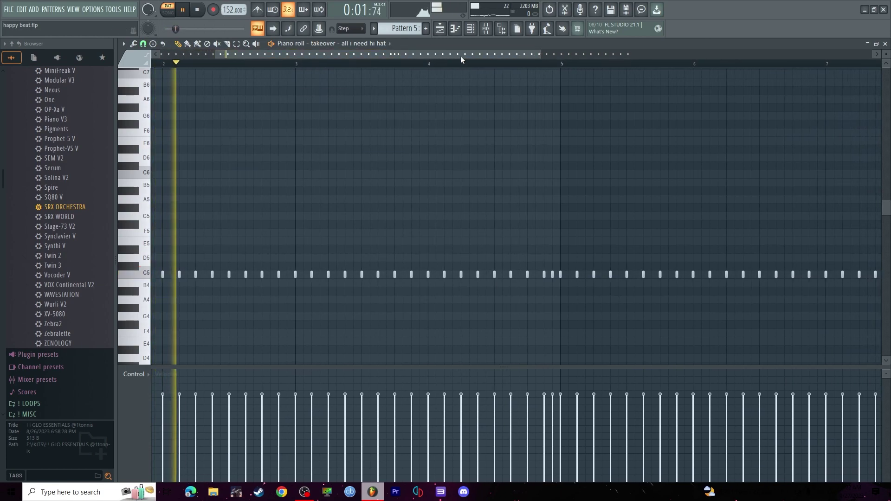
{"action": "left_click", "coordinate": [503, 63]}
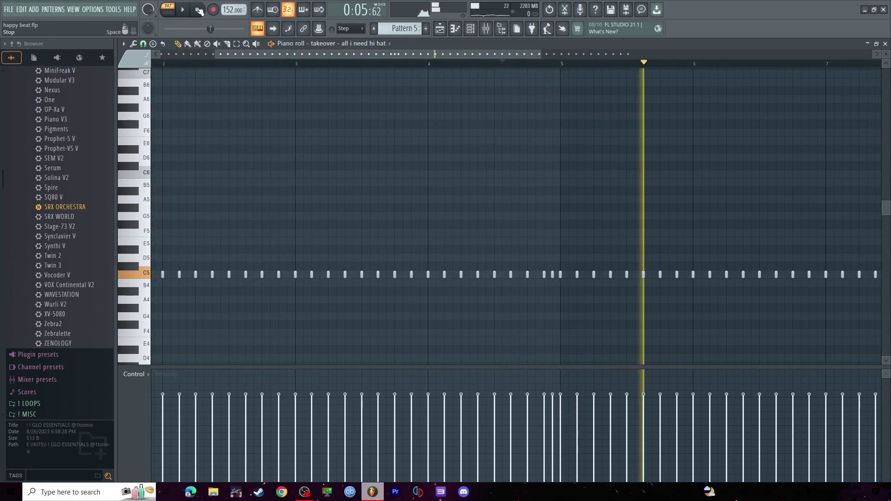
{"action": "key", "text": "space"}
Audition Pattern 6's takeover - triangle notes and examine the triangle's sampler settings
{"action": "scroll", "coordinate": [404, 29], "scroll_direction": "down", "scroll_amount": 1}
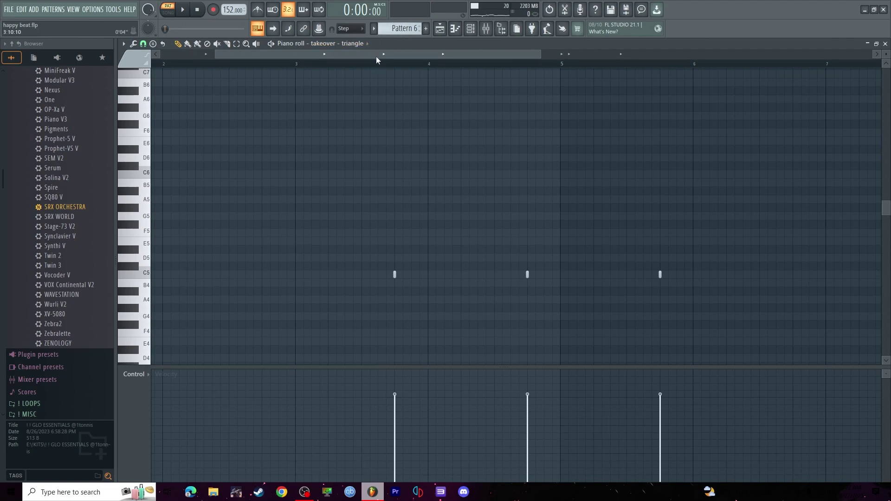
{"action": "scroll", "coordinate": [376, 59], "scroll_direction": "down", "scroll_amount": 3}
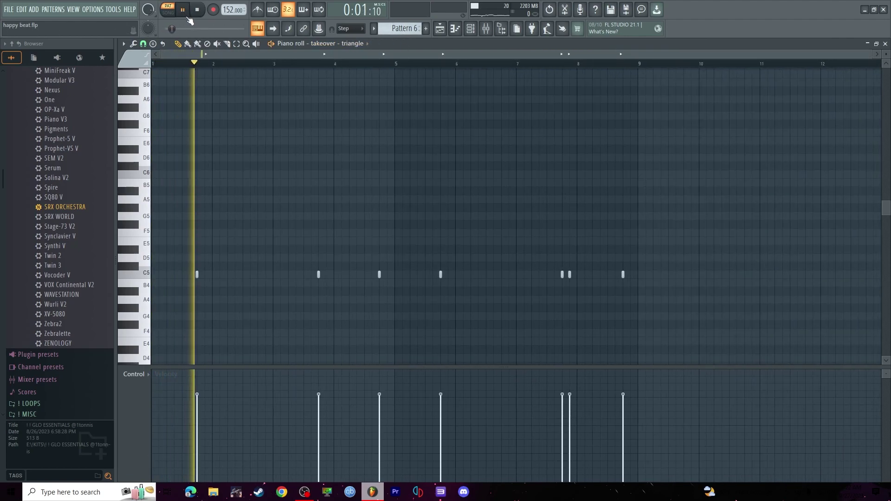
{"action": "left_click", "coordinate": [352, 43]}
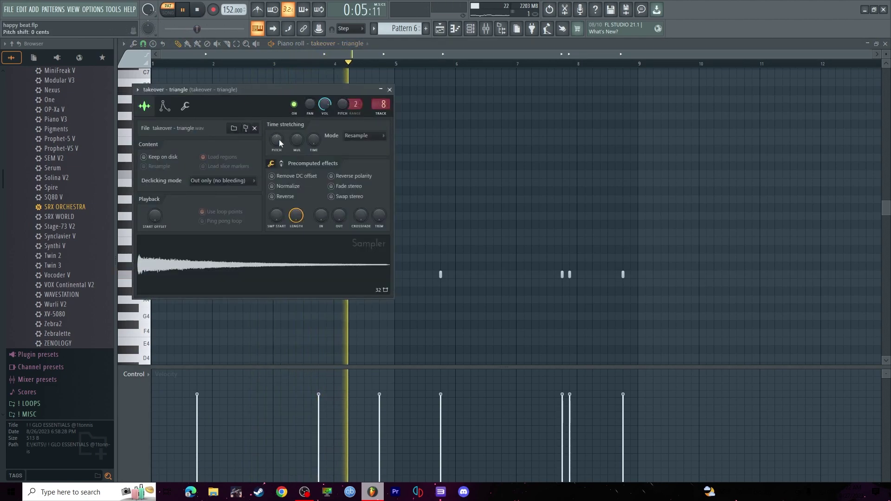
{"action": "left_click", "coordinate": [434, 45]}
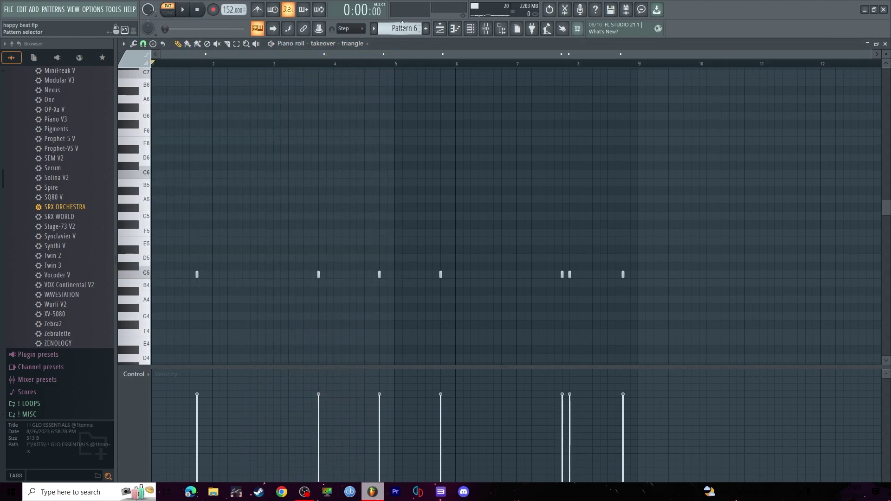
Play Pattern 7's takeover - chant1 notes and examine the Fruity Love Philter effect on its mixer track
{"action": "scroll", "coordinate": [403, 24], "scroll_direction": "down", "scroll_amount": 1}
{"action": "left_click", "coordinate": [190, 10]}
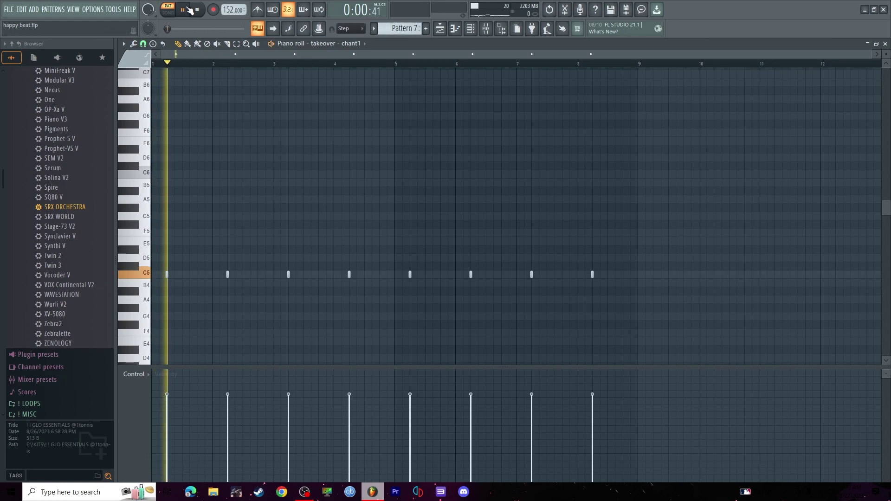
{"action": "left_click", "coordinate": [486, 29]}
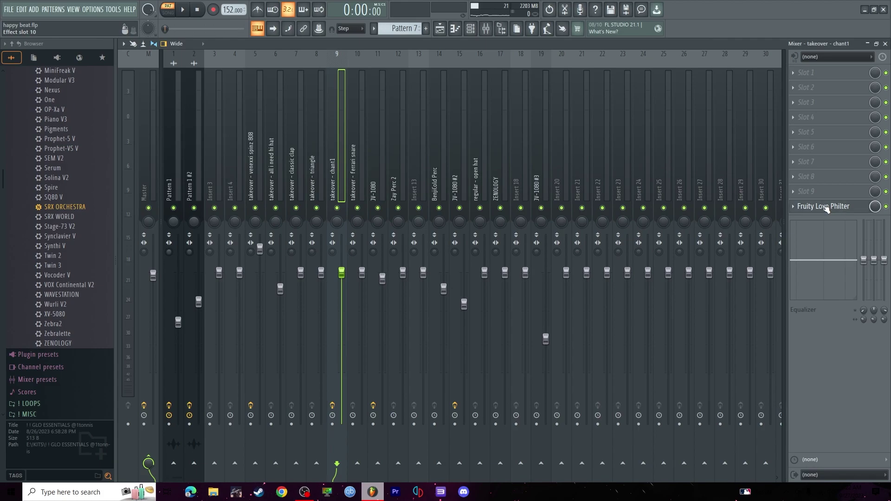
{"action": "left_click", "coordinate": [826, 208]}
{"action": "left_click", "coordinate": [811, 209]}
Check the playlist, switch to Pattern 8's notes and examine the Regular Clap ( pitch up ) sampler settings
{"action": "left_click", "coordinate": [439, 29]}
{"action": "key", "text": "space"}
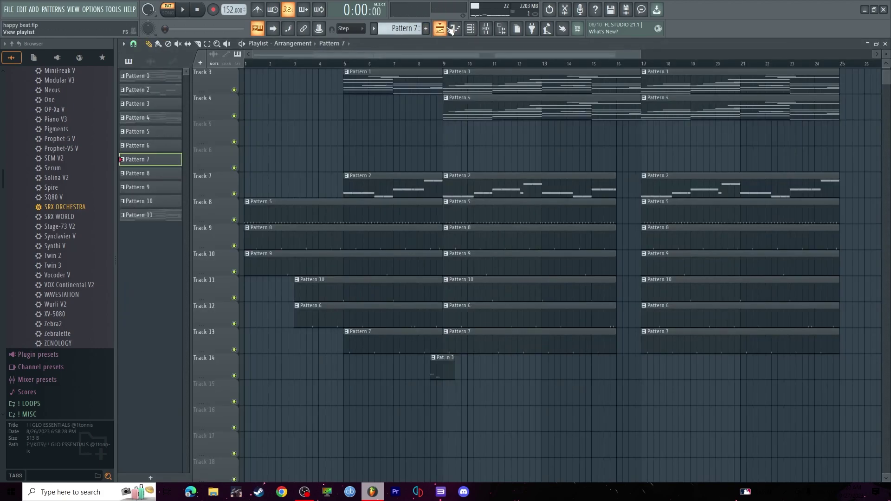
{"action": "left_click", "coordinate": [454, 29]}
{"action": "left_click", "coordinate": [381, 46]}
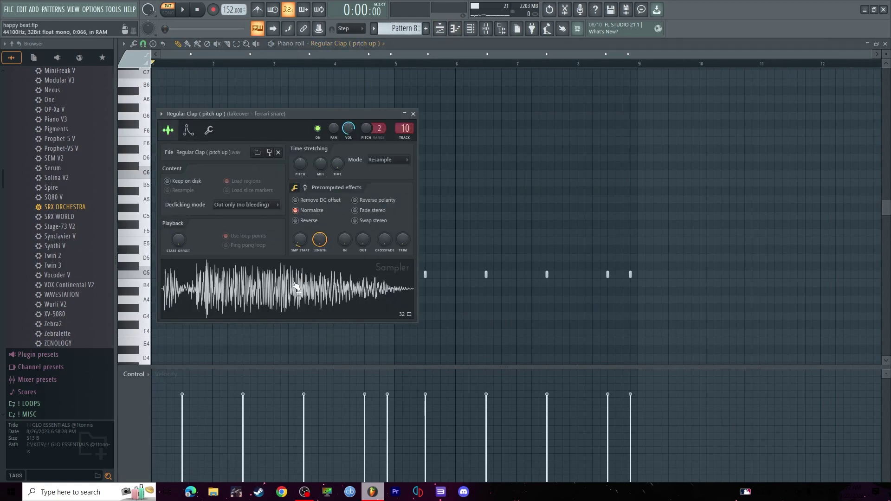
{"action": "mouse_move", "coordinate": [300, 244]}
{"action": "left_mouse_down"}
{"action": "mouse_move", "coordinate": [301, 254]}
{"action": "mouse_move", "coordinate": [301, 243]}
{"action": "left_mouse_up"}
{"action": "key", "text": "Escape"}
Play Pattern 8's clap notes, stop, and check the pattern's clips in the playlist before returning to the piano roll
{"action": "key", "text": "space"}
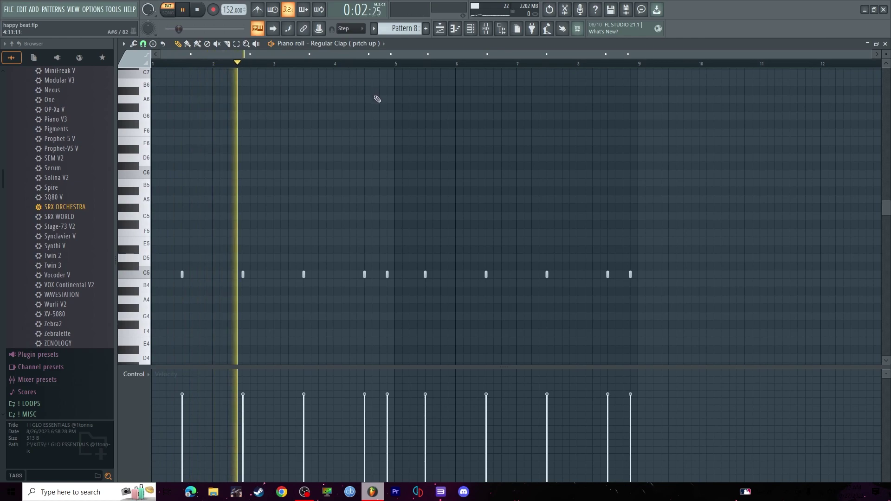
{"action": "key", "text": "space"}
{"action": "key", "text": "F5"}
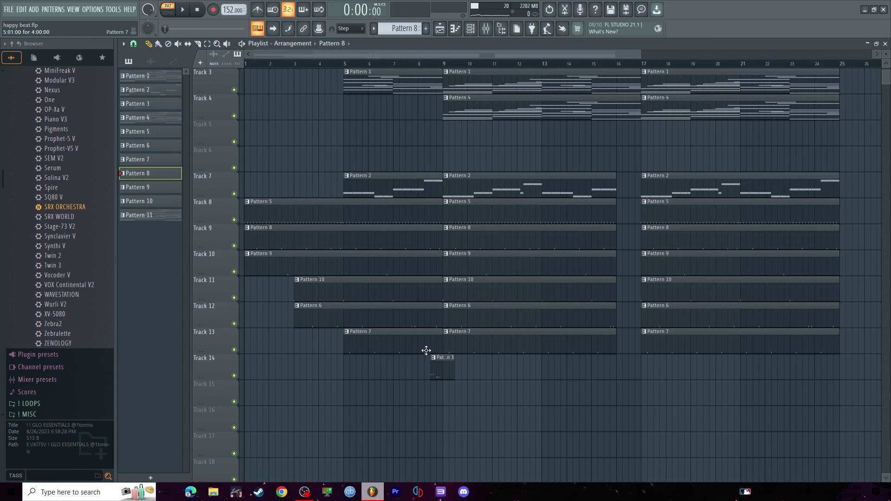
{"action": "left_click", "coordinate": [459, 32]}
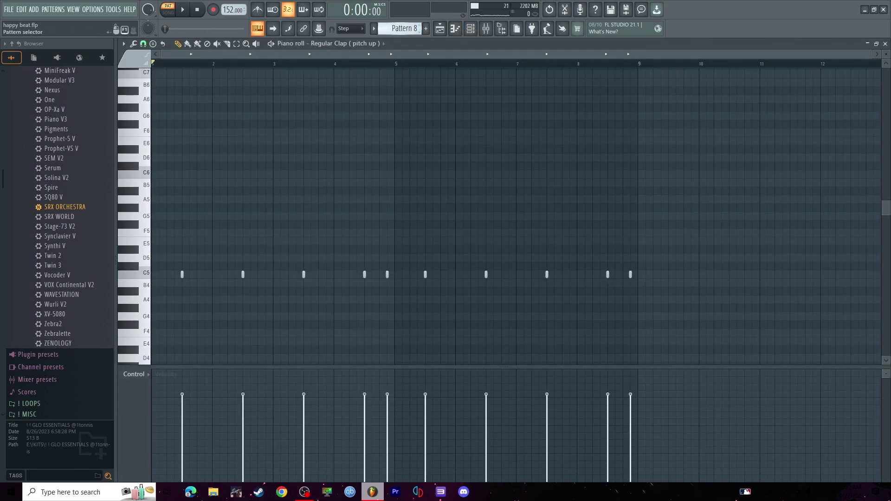
Audition Pattern 9's Zay Perc 2 hit near bar 3 and Pattern 10's regular - open hat notes
{"action": "left_click_drag", "start_coordinate": [403, 29], "coordinate": [402, 24]}
{"action": "left_click", "coordinate": [255, 62]}
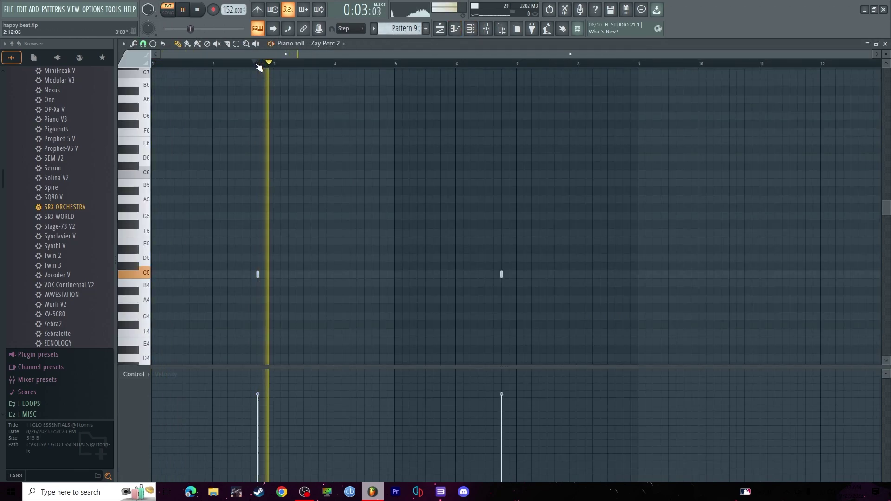
{"action": "key", "text": "space"}
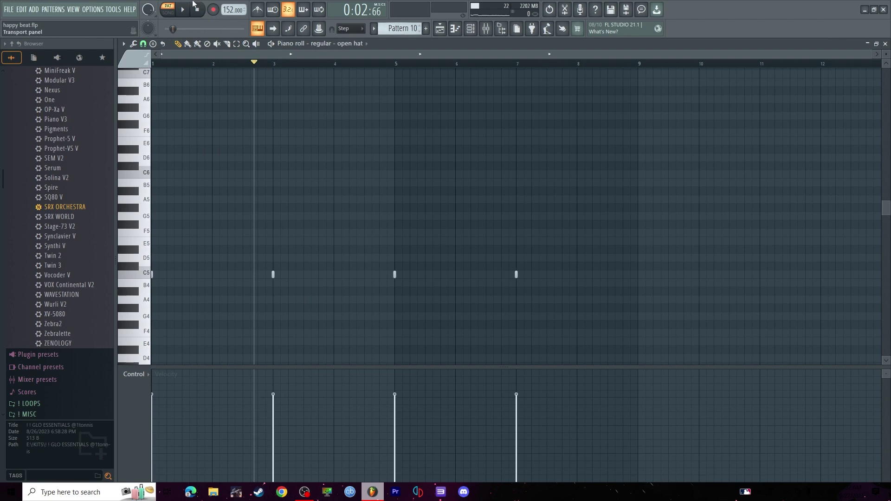
{"action": "key", "text": "space"}
{"action": "key", "text": "space"}
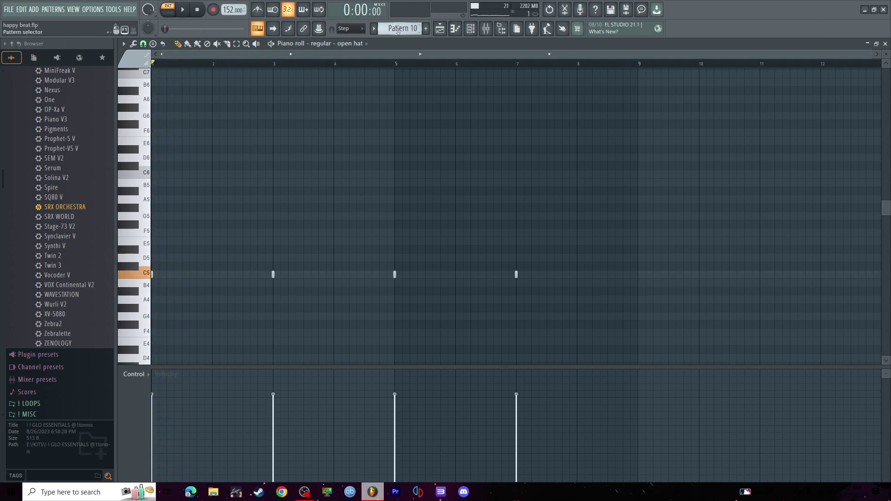
Advance to the empty Pattern 12, then return to the playlist in song mode and view the full arrangement
{"action": "left_click_drag", "start_coordinate": [402, 29], "coordinate": [402, 23]}
{"action": "key", "text": "KP_Add"}
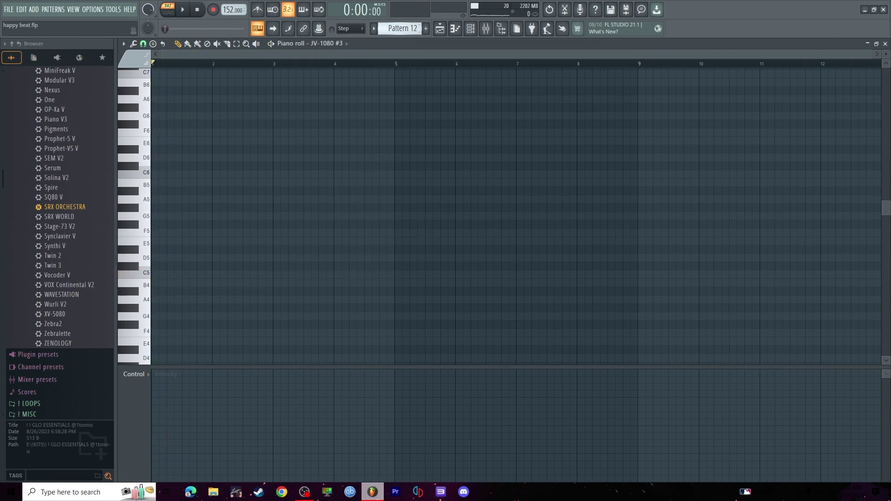
{"action": "left_click", "coordinate": [440, 29]}
{"action": "scroll", "coordinate": [291, 66], "scroll_direction": "down", "scroll_amount": 2}
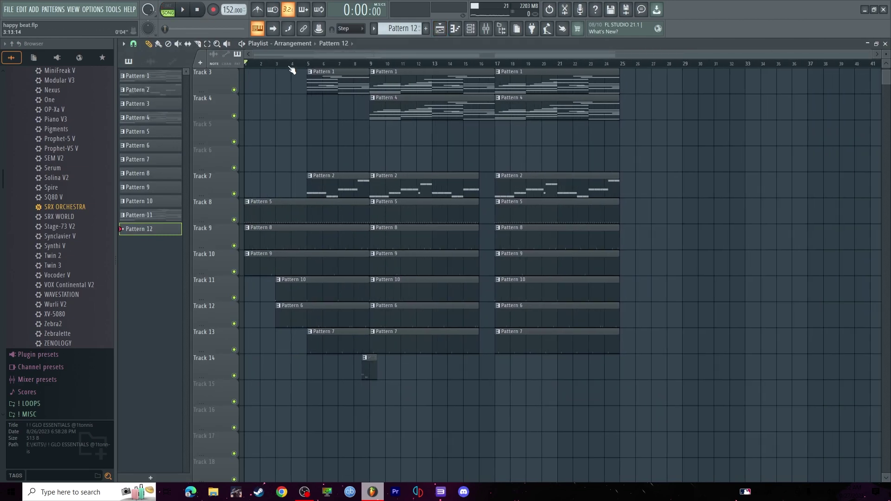
{"action": "scroll", "coordinate": [303, 139], "scroll_direction": "up", "scroll_amount": 2}
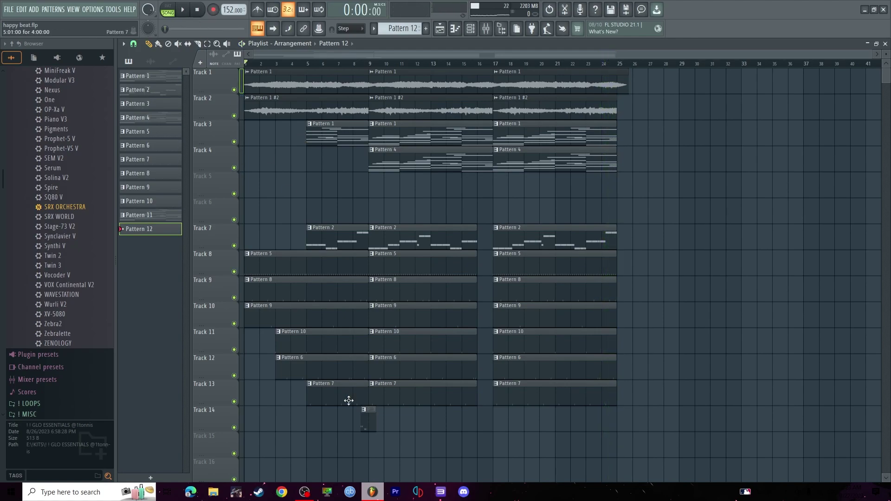
Switch to OBS to reach its recording controls
{"action": "left_click", "coordinate": [304, 492]}
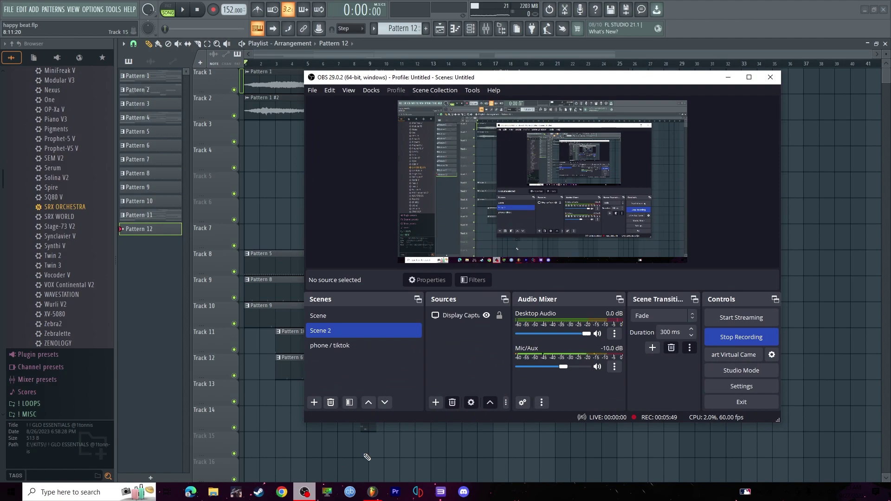